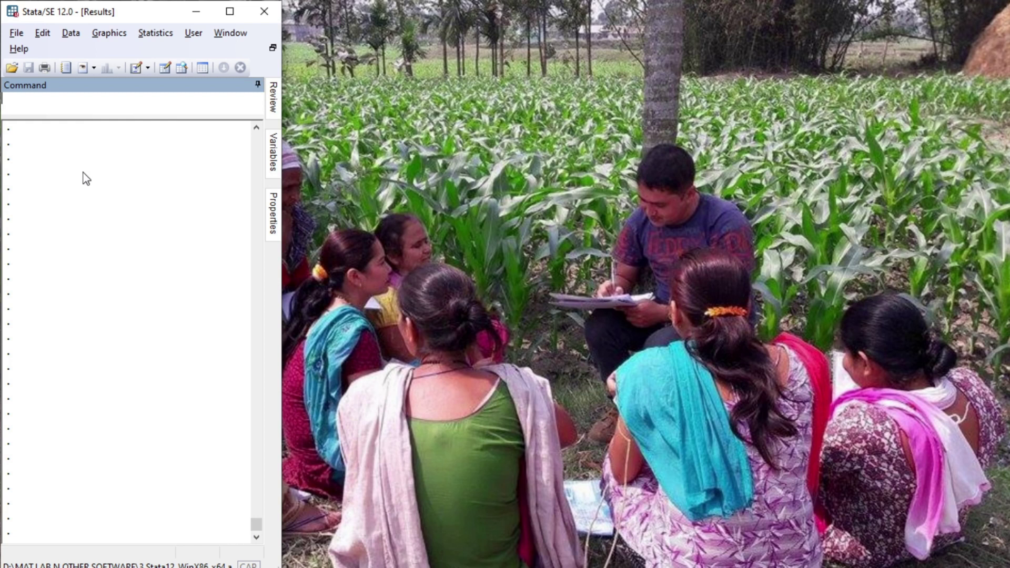
Step: Focus the empty Results window of the fresh Stata session
left_click(86, 175)
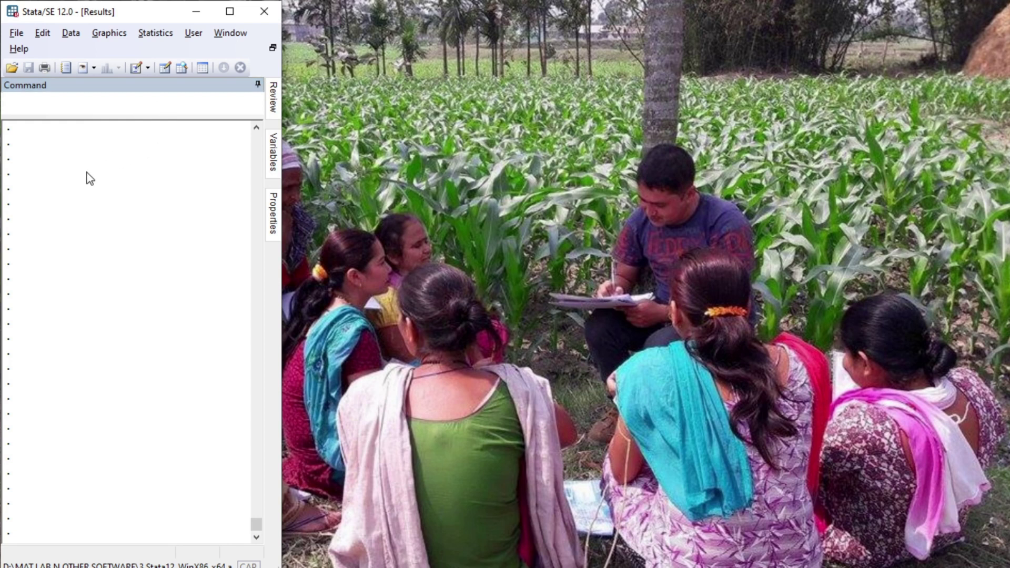
Step: Open the Data Editor and the Do-file Editor with the splitSeparateSnapshot script
key("ctrl+8")
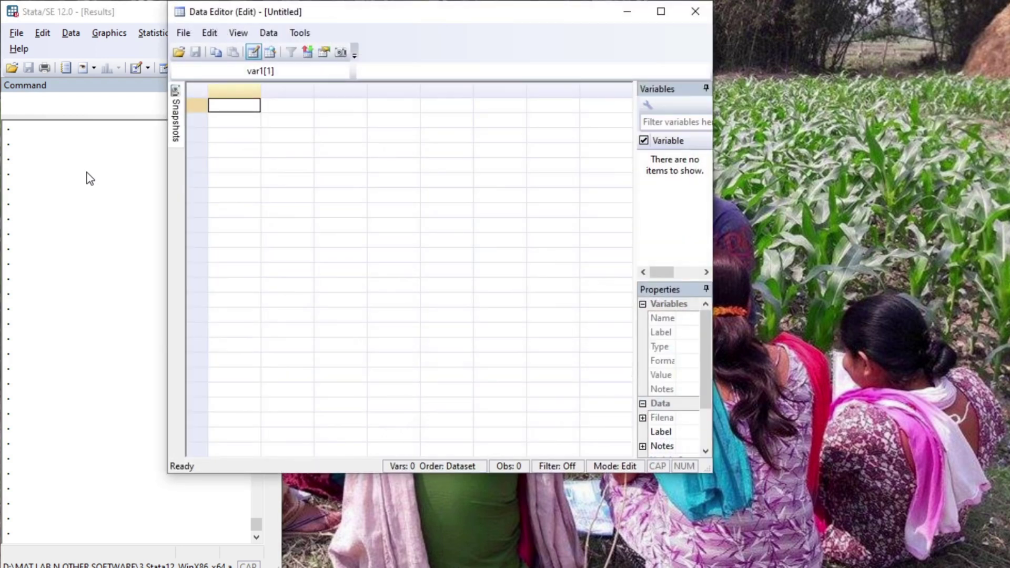
left_click(97, 225)
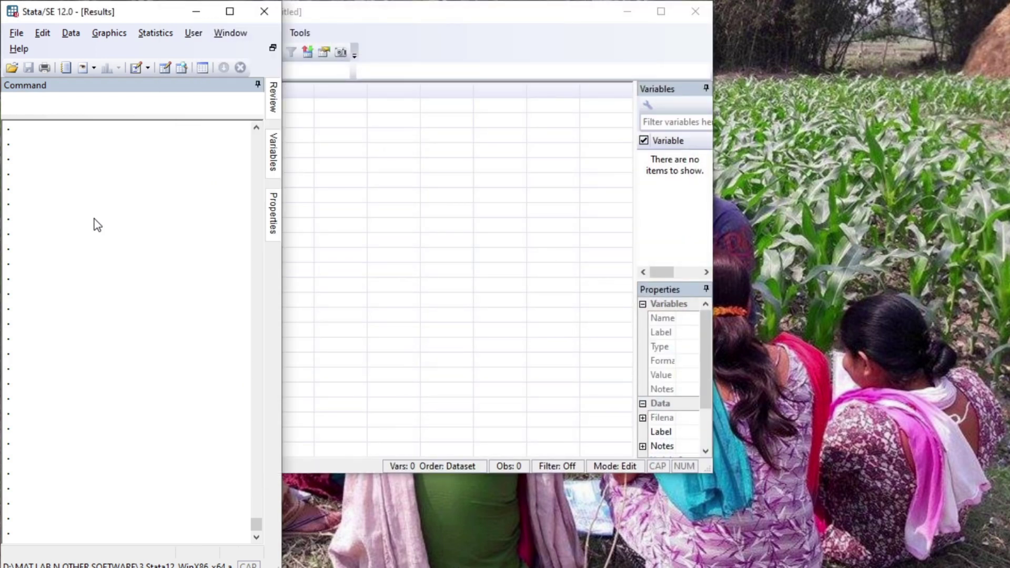
key("ctrl+9")
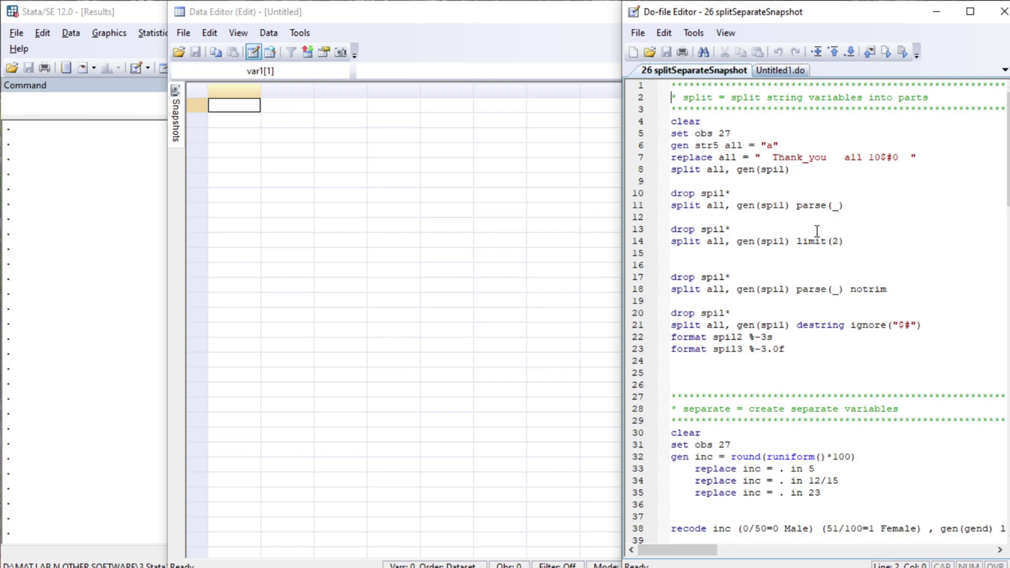
Step: Run the setup lines creating 27 observations of string all = ' Thank_you all 10$#0 '
key("Down")
key("shift+Down")
key("shift+Down")
key("shift+Down")
key("shift+Down")
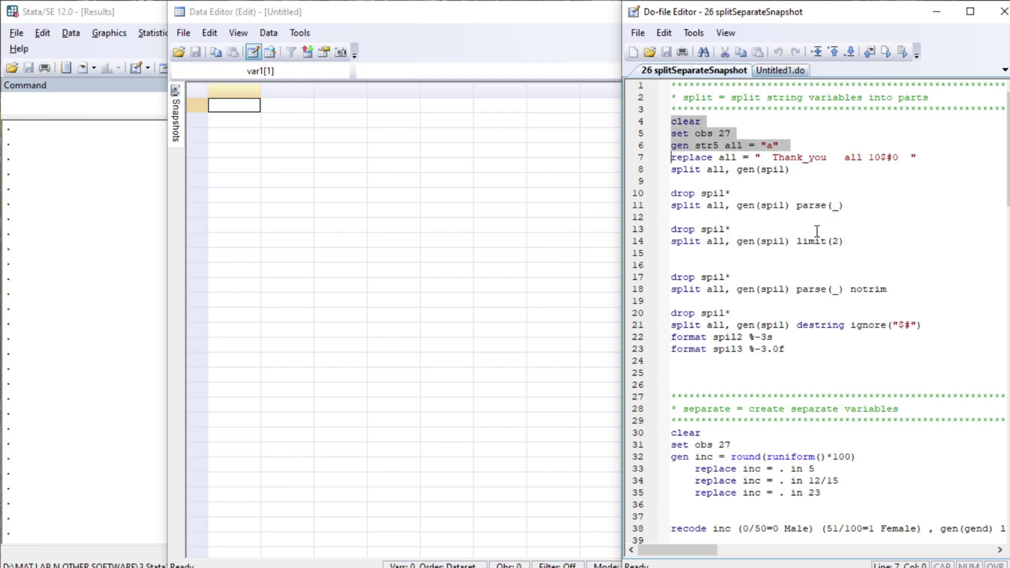
key("shift+Left")
key("ctrl+d")
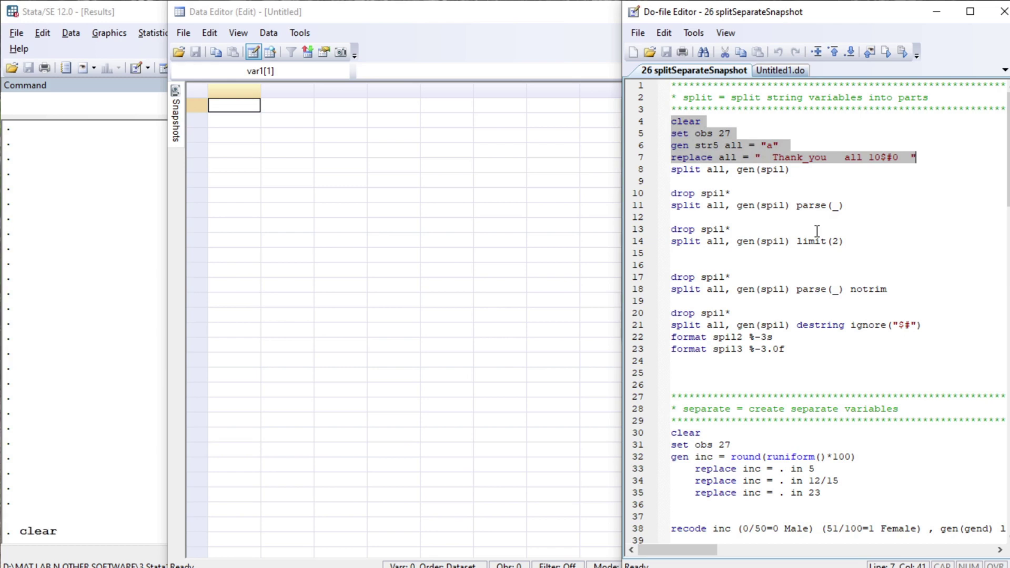
key("Home")
key("Down")
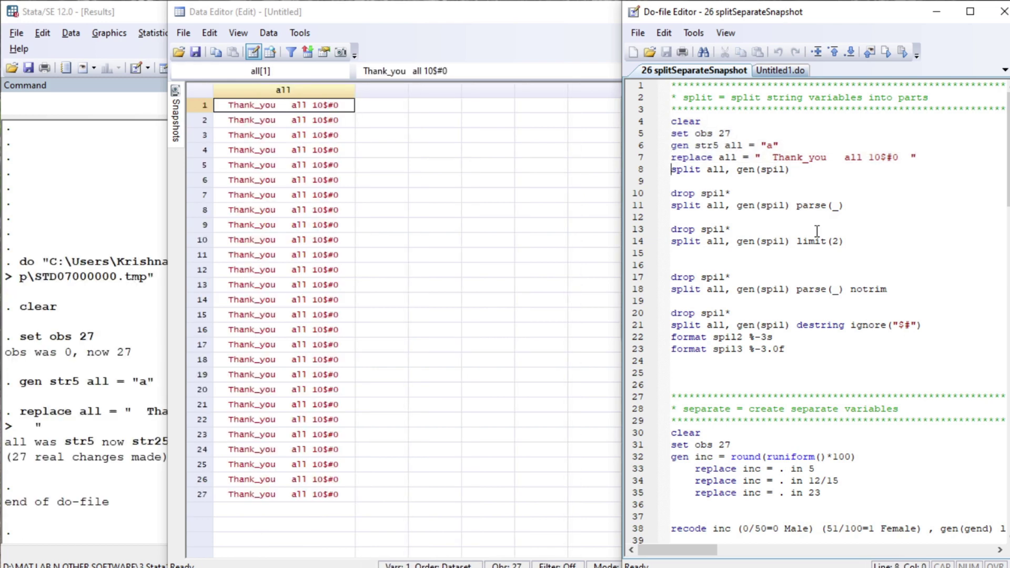
key("shift+End")
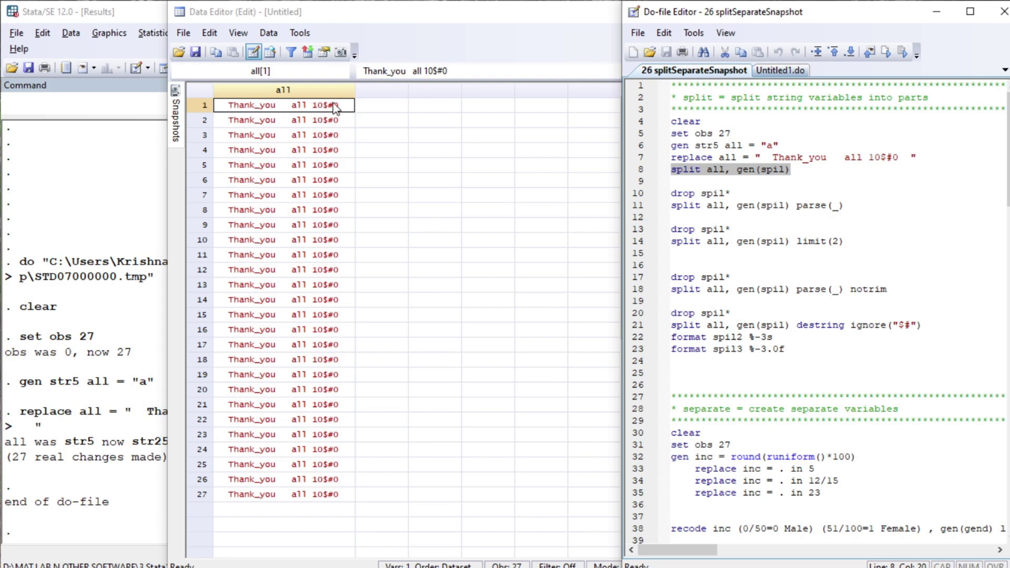
Step: Split all at spaces into spil1, spil2 and spil3, then drop spil*
key("ctrl+d")
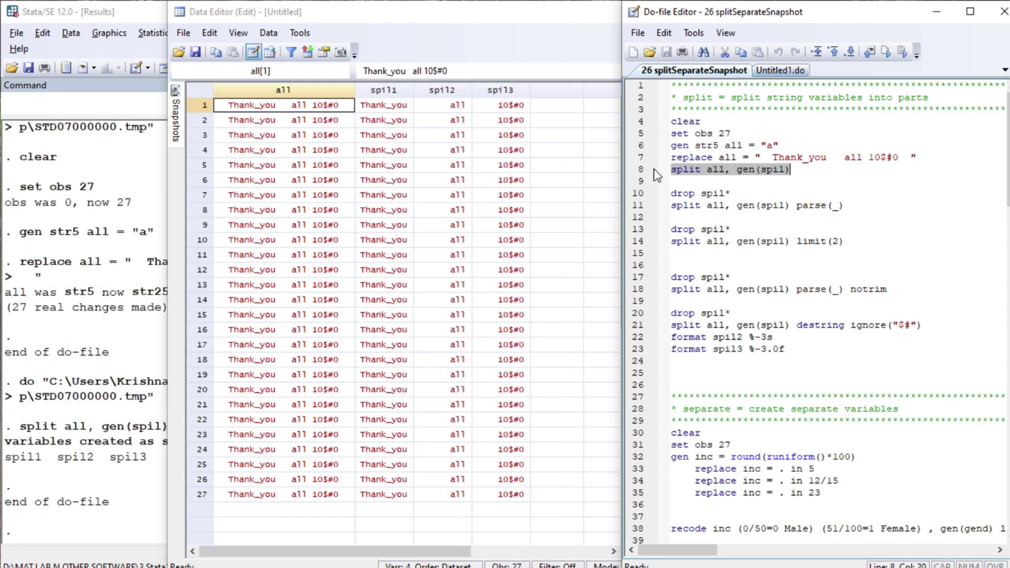
left_click(677, 193)
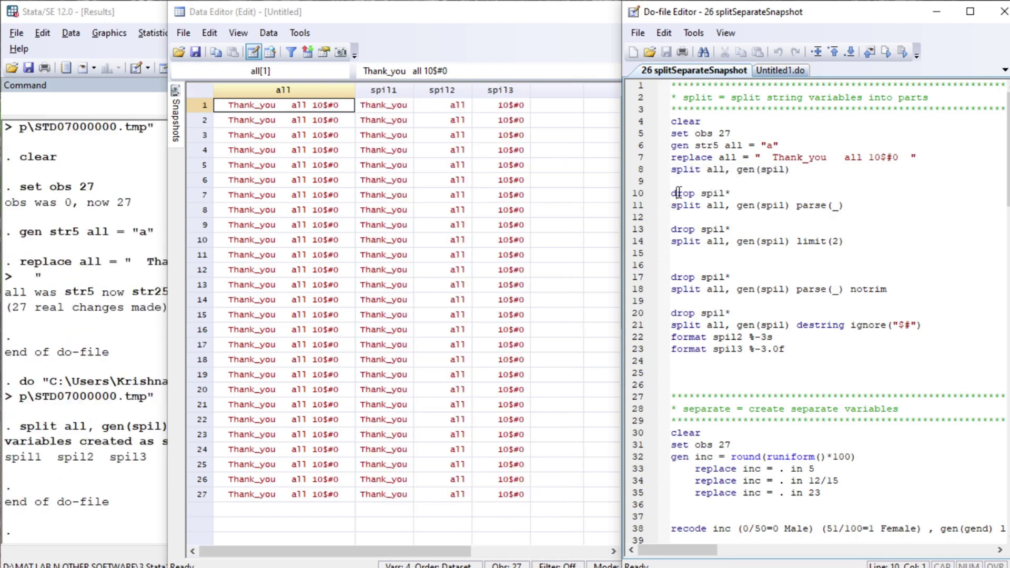
key("shift+End")
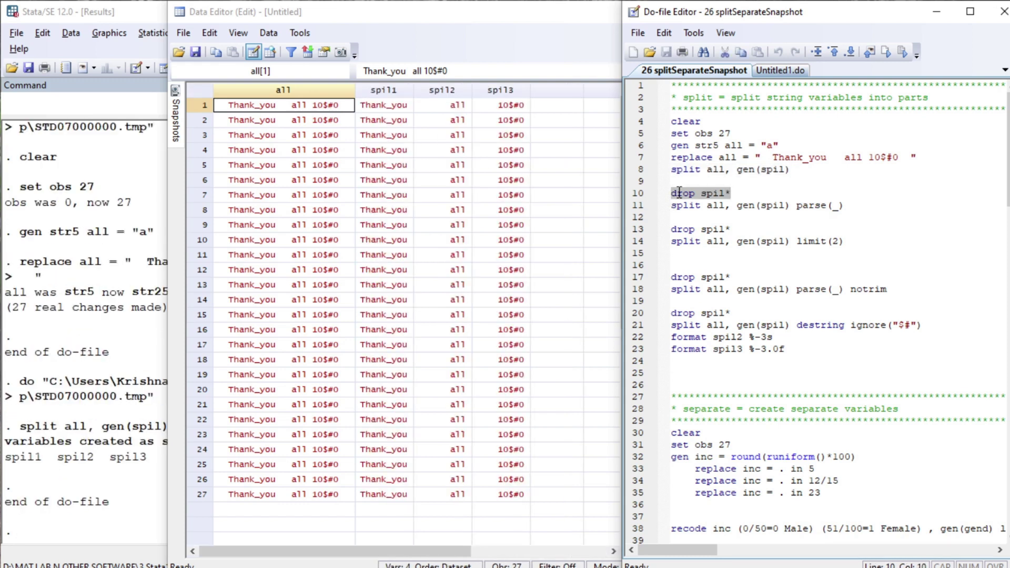
key("ctrl+d")
left_click(678, 193)
left_click(673, 205)
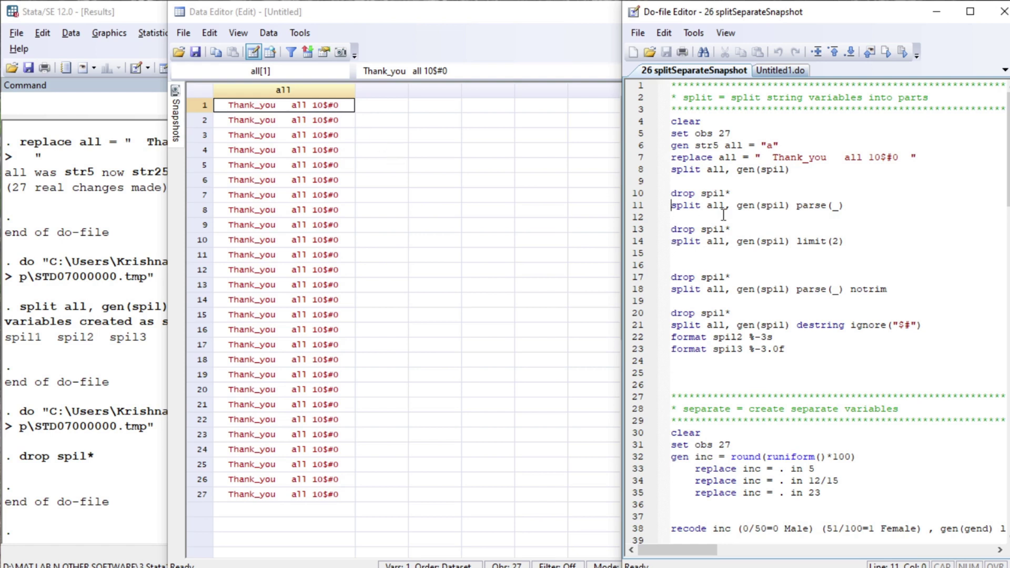
Step: Split all at underscores with parse(_), then drop the resulting spil variables
key("shift+End")
key("ctrl+d")
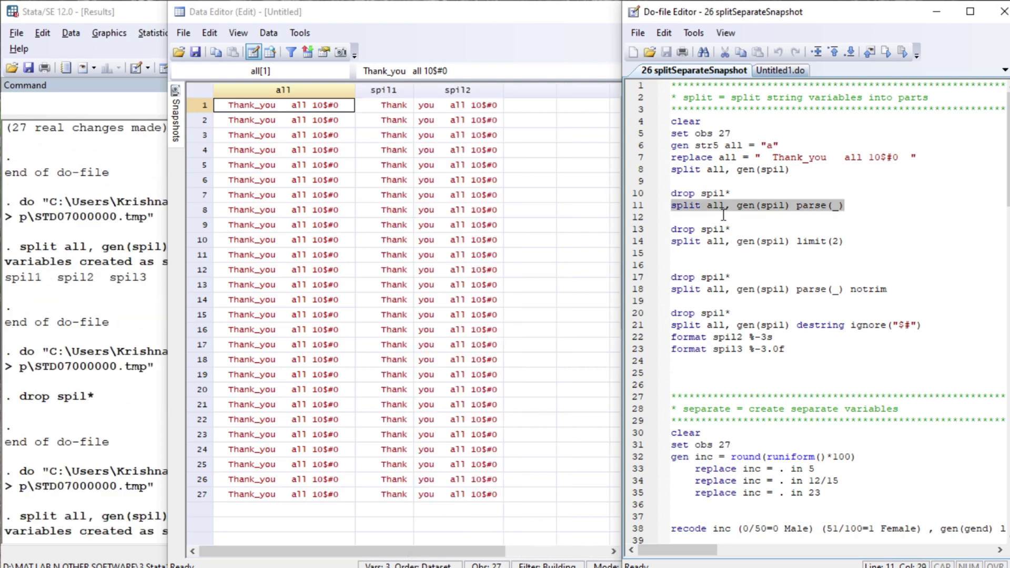
key("Home")
key("Down")
key("Down")
key("shift+End")
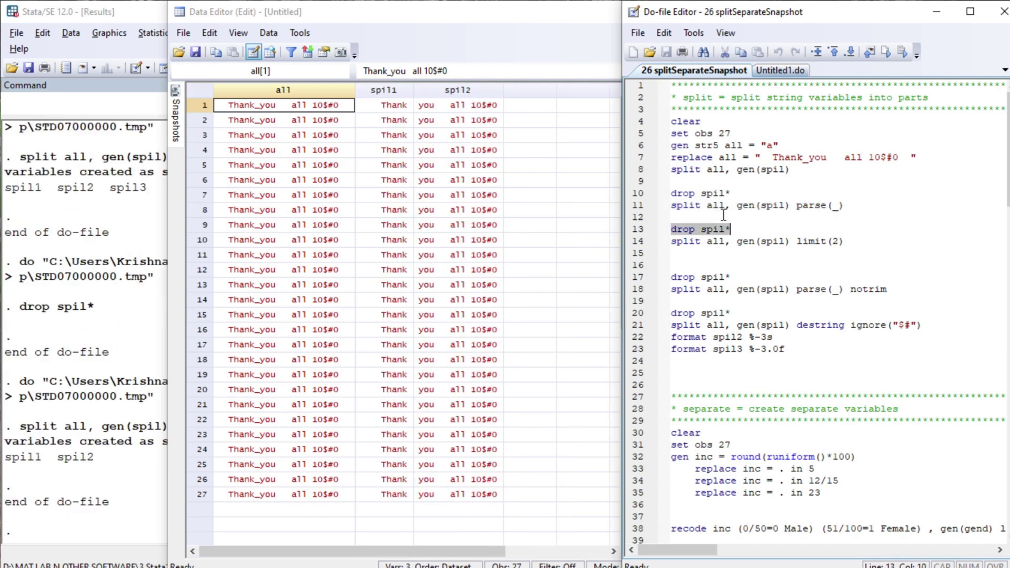
key("ctrl+d")
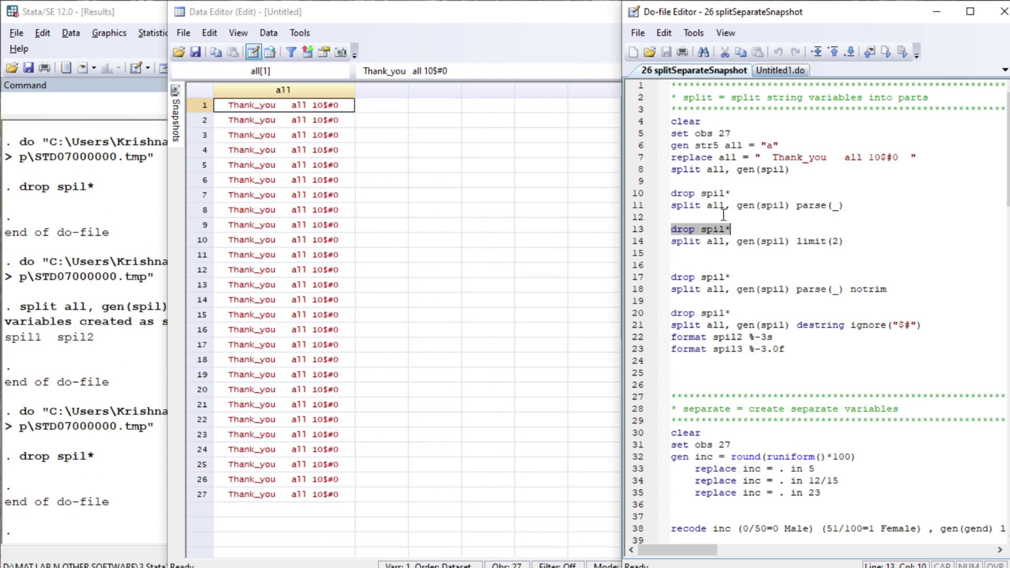
Step: Split all with limit(2) into spil1 (Thank_you) and spil2 (all), then drop them
key("Home")
key("Down")
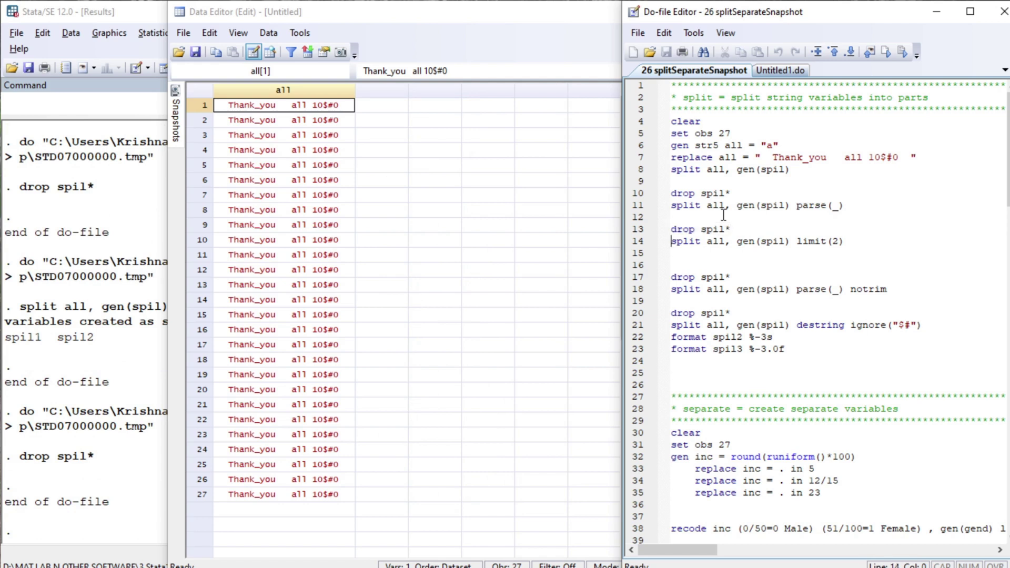
key("shift+End")
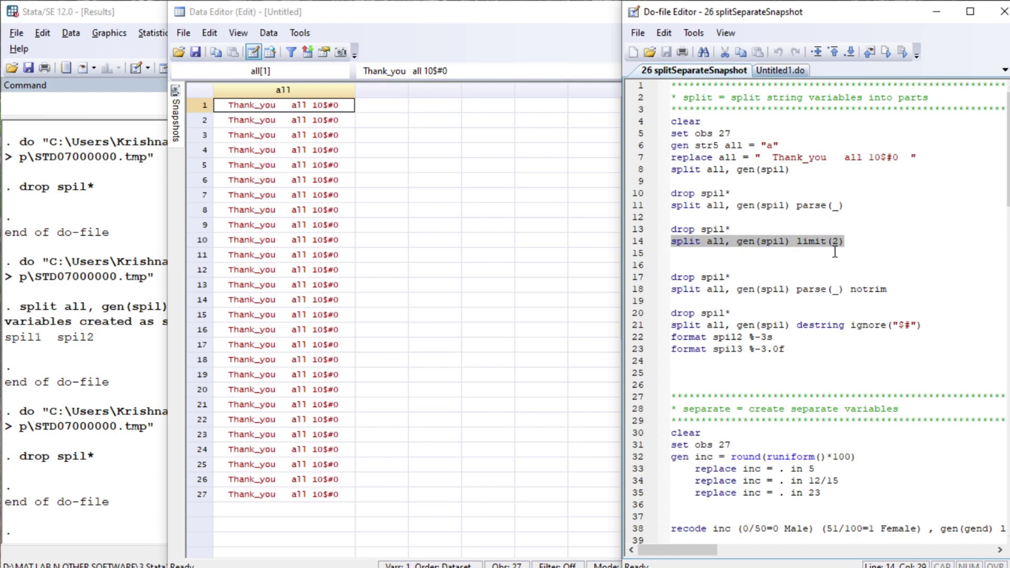
key("ctrl+d")
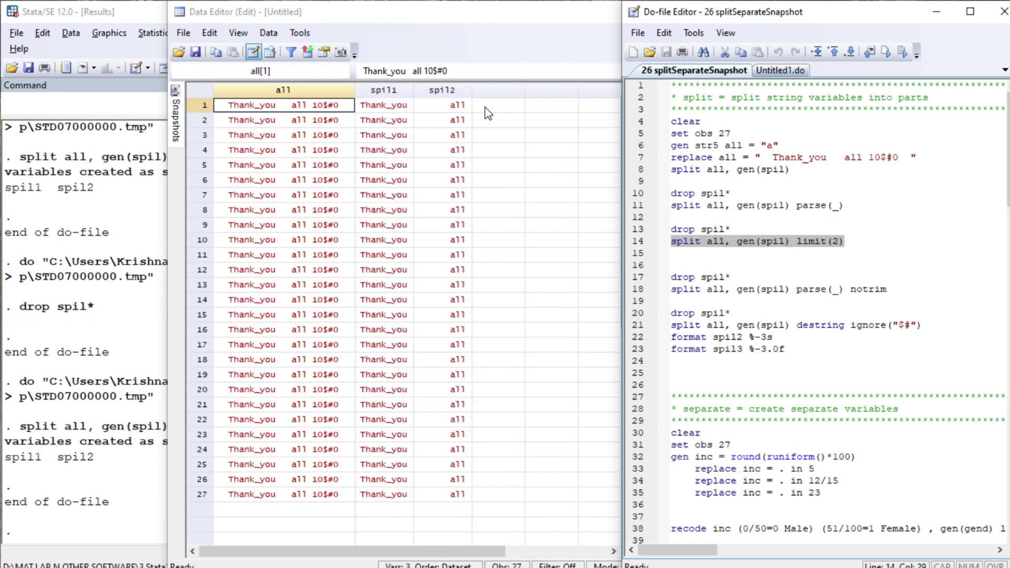
left_click(678, 276)
key("shift+End")
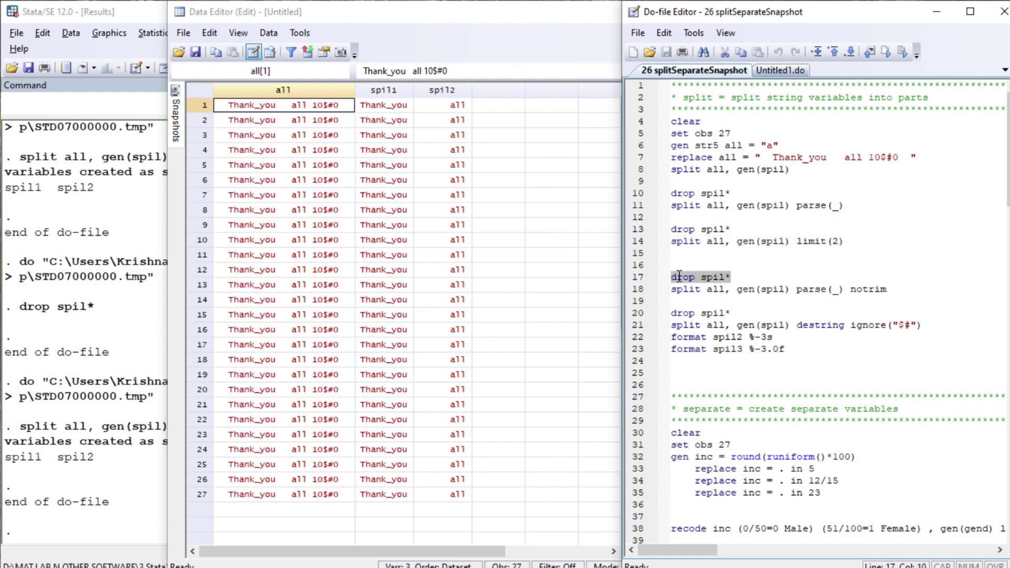
key("ctrl+d")
key("Down")
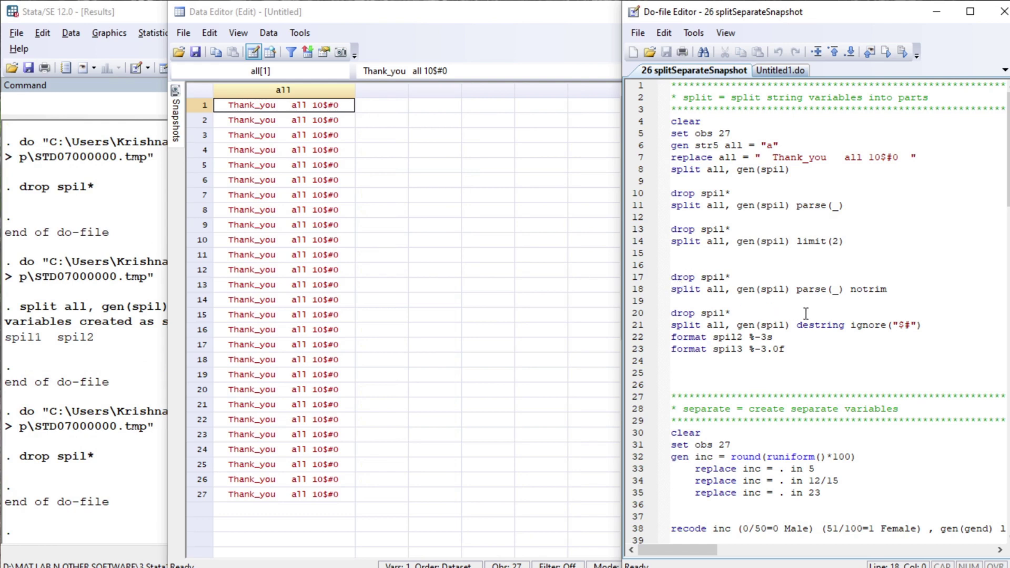
key("shift+End")
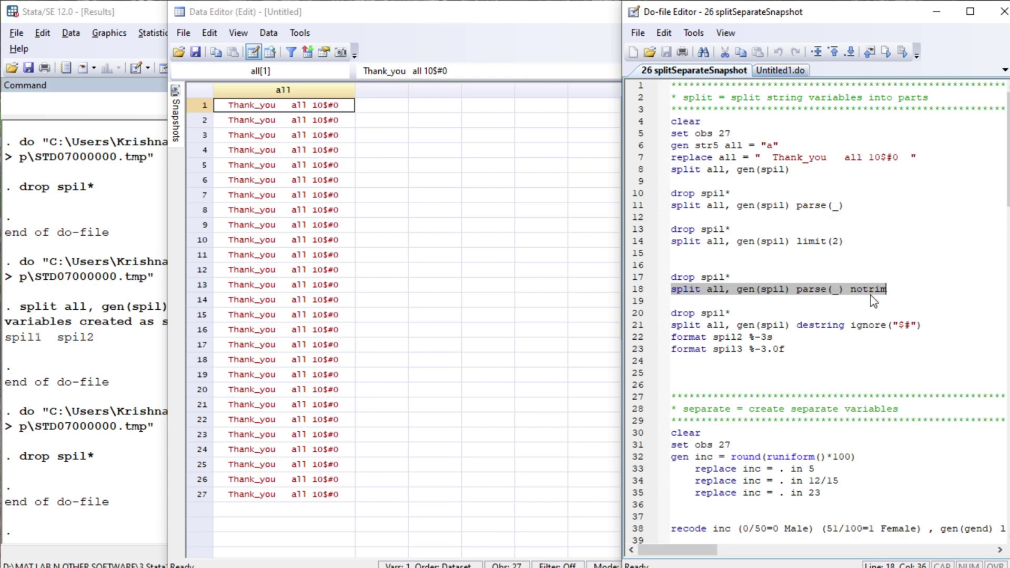
Step: Split all at underscores with notrim to keep spaces, then drop spil1 and spil2
key("ctrl+d")
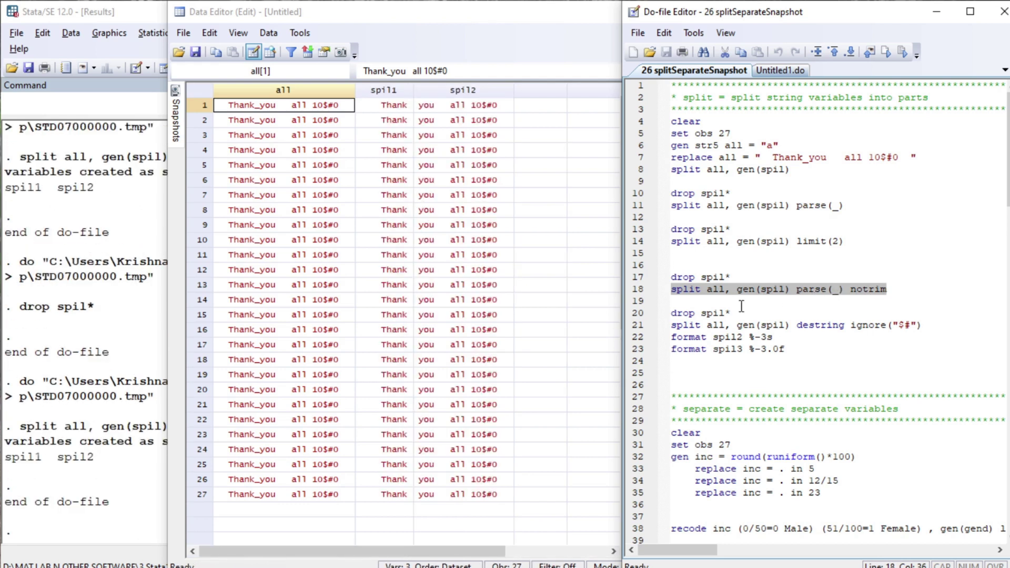
left_click(697, 301)
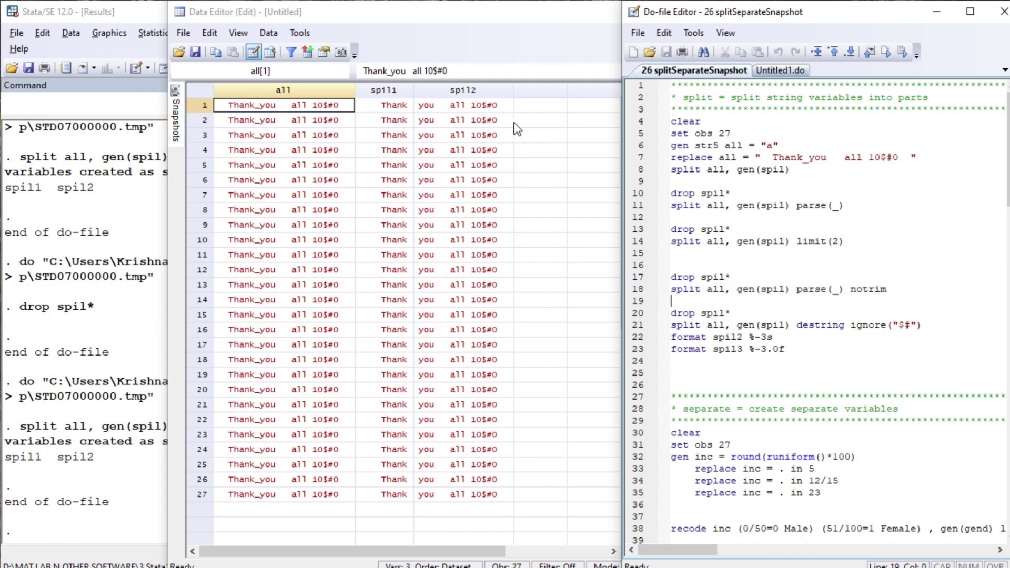
left_click(676, 313)
key("shift+Down")
key("ctrl+d")
left_click(678, 319)
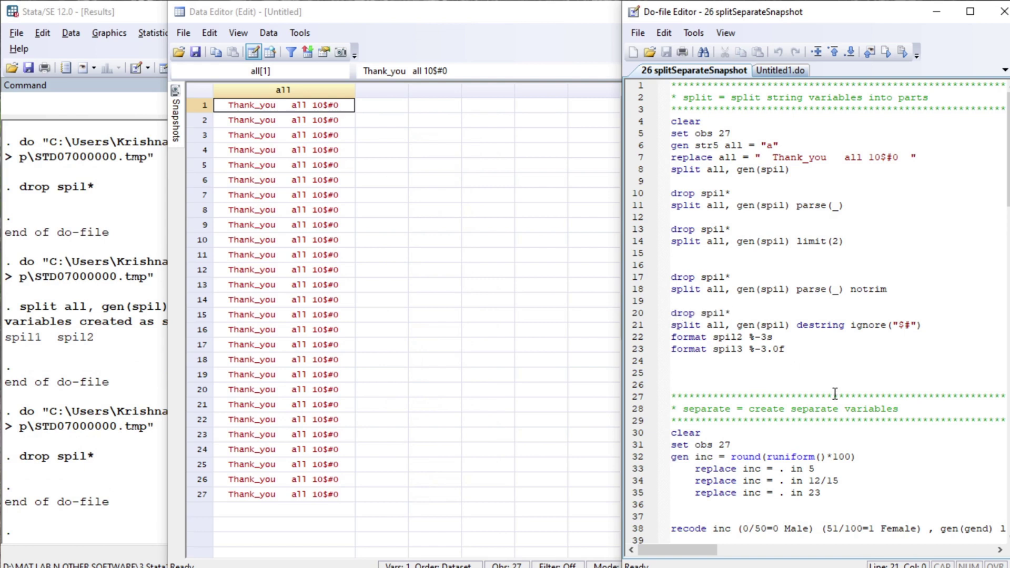
key("shift+End")
key("Home")
Step: Run the destring ignore("$#") split and format lines, checking spil3 equals 100 formatted %-3.0f
key("shift+Down")
key("shift+Down")
key("shift+Down")
key("shift+Left")
key("ctrl+d")
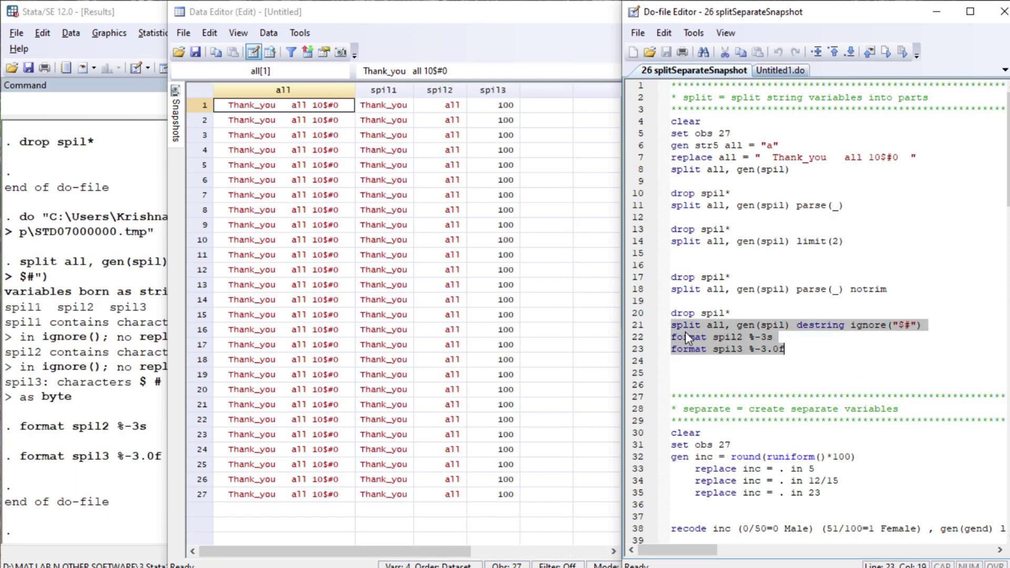
left_click(498, 95)
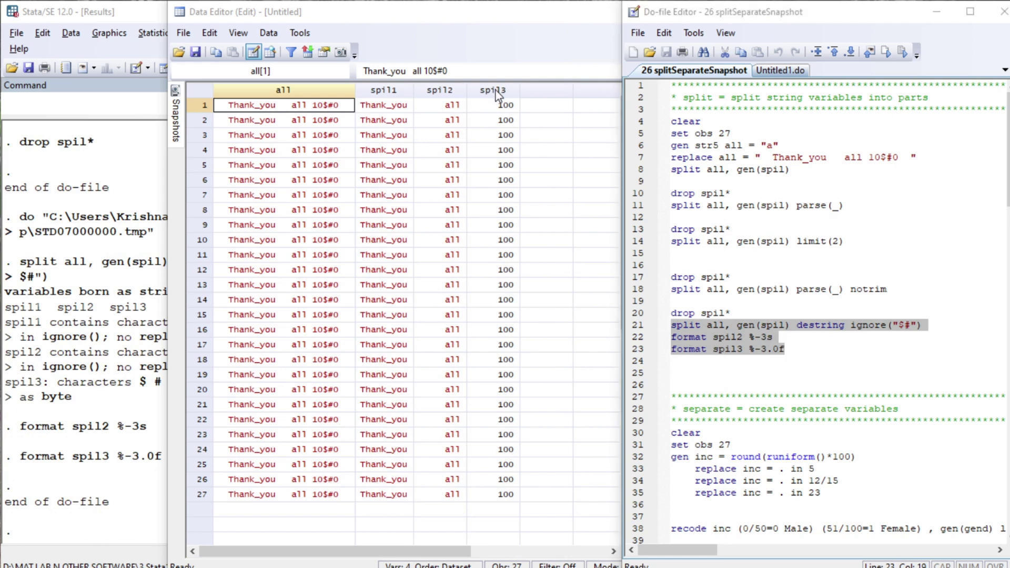
left_click(492, 110)
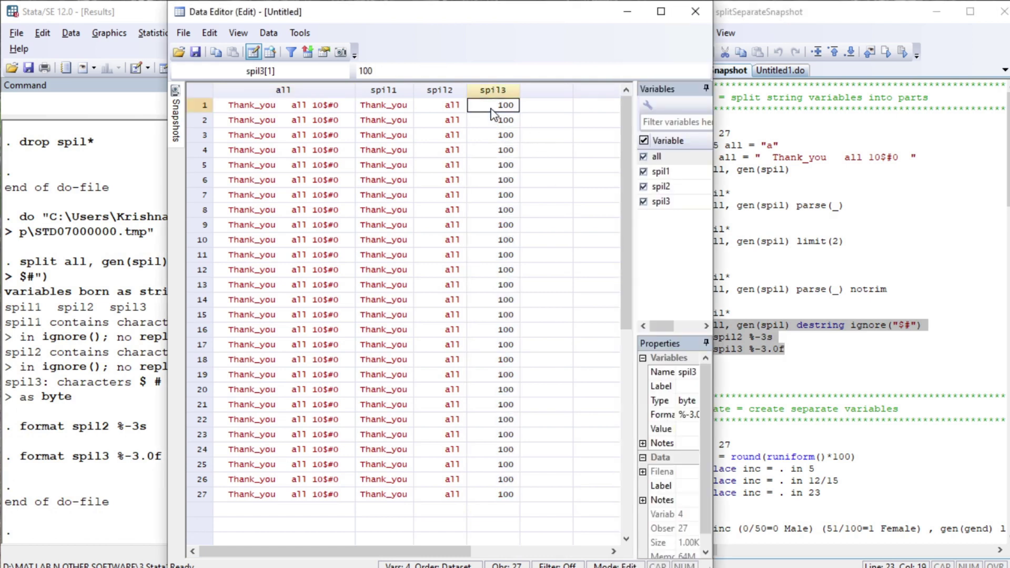
left_click(724, 373)
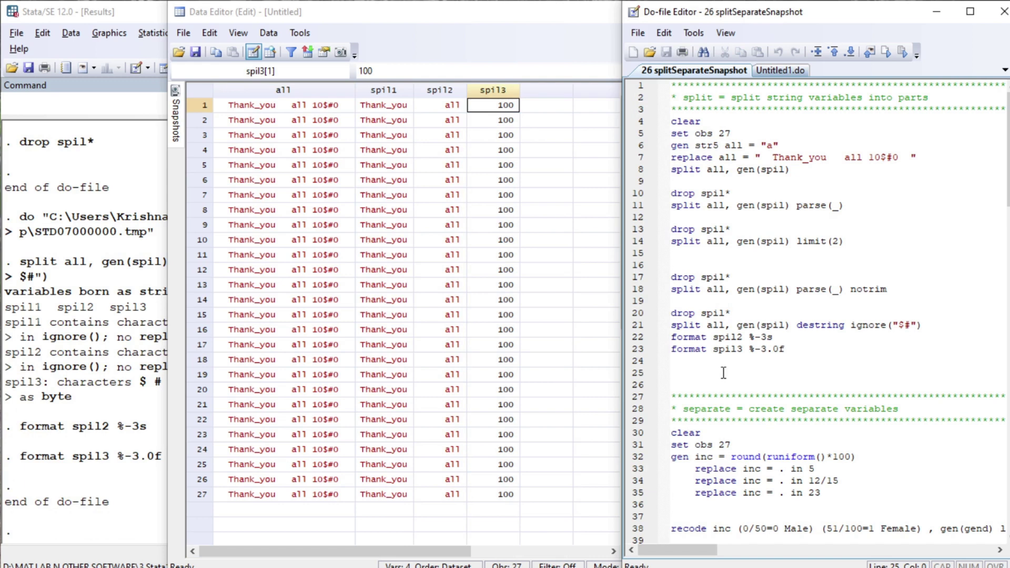
key("Down")
key("Down")
key("Down")
key("Down")
key("Down")
key("Down")
key("Down")
key("Down")
key("Down")
key("Down")
key("Down")
key("Down")
key("Down")
key("Down")
key("Down")
key("Down")
key("Down")
key("Down")
key("Down")
key("Down")
key("Down")
key("Down")
key("Down")
Step: Build a fresh 27-row dataset of random inc values with some missing
key("Up")
key("Up")
key("Up")
key("Up")
key("Up")
key("Up")
key("Up")
key("Up")
key("Up")
key("Up")
key("Up")
key("Up")
key("Up")
key("Up")
key("Up")
key("Up")
key("Up")
key("Up")
key("Up")
key("Up")
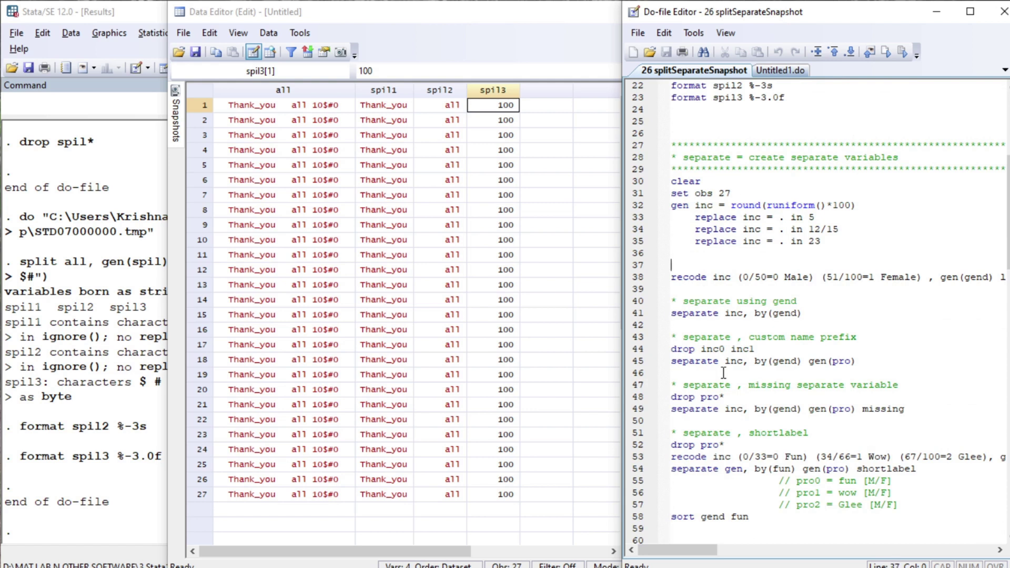
key("shift+Down")
key("shift+Down")
key("shift+Down")
key("shift+Down")
key("shift+Down")
key("shift+Down")
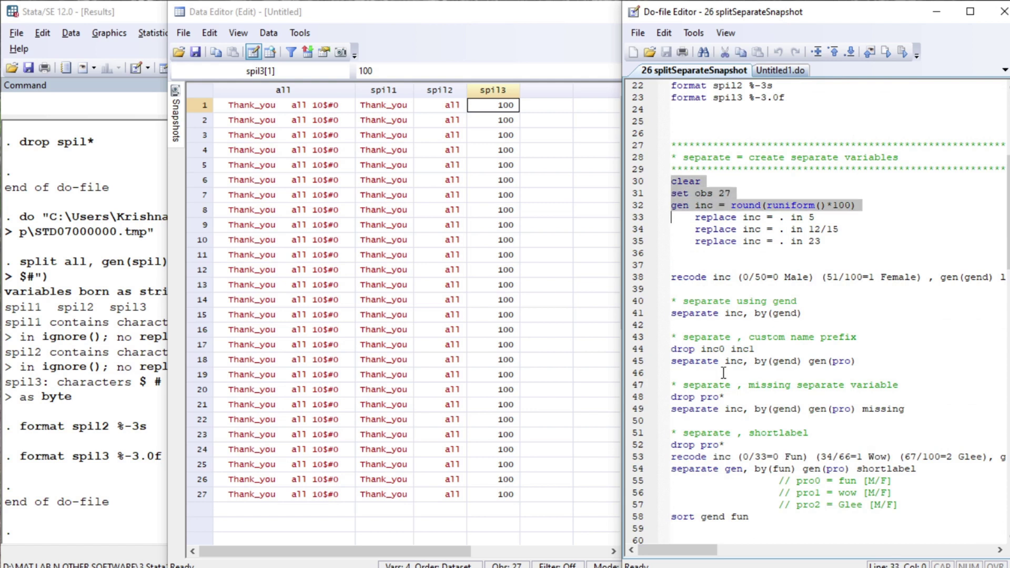
key("ctrl+d")
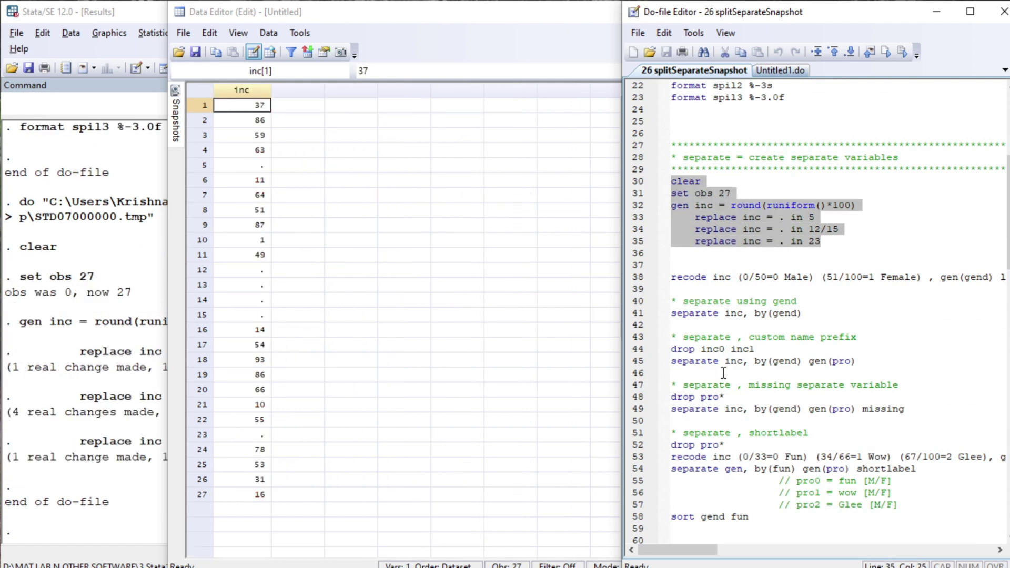
Step: Recode inc into a gend variable labelled Male and Female
key("Down")
key("Down")
key("shift+End")
key("ctrl+d")
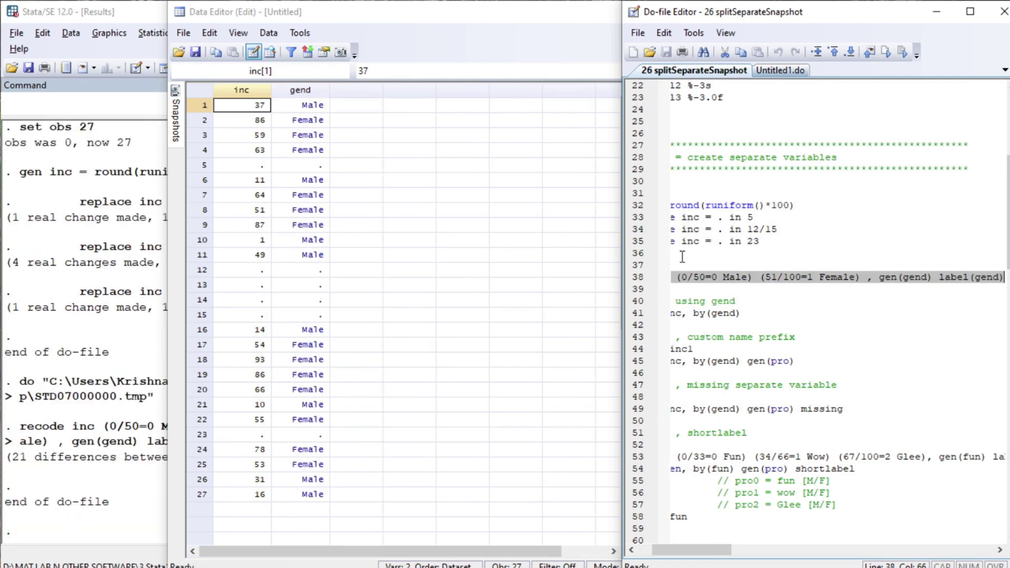
key("Home")
key("Down")
key("Down")
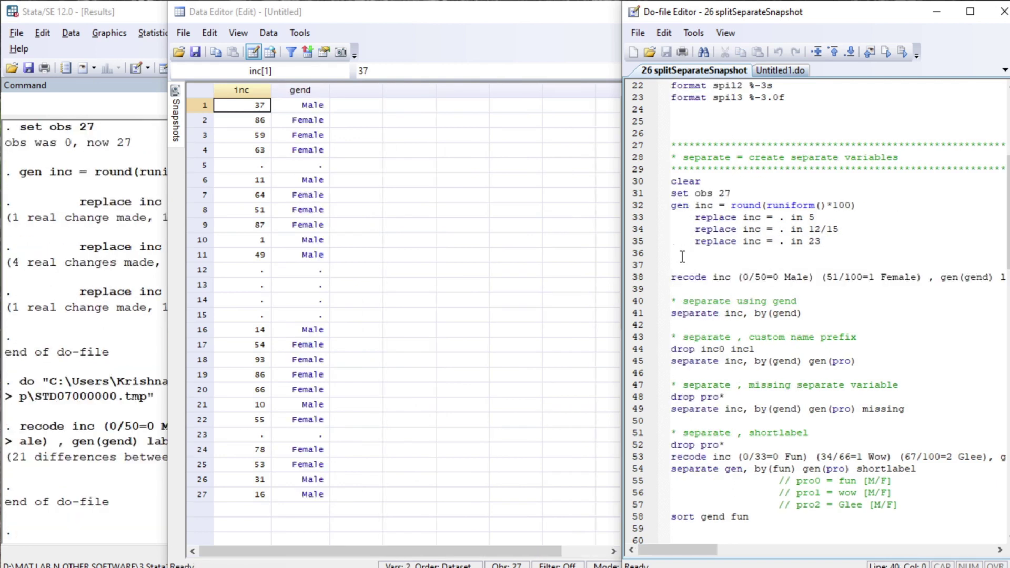
key("Down")
key("shift+End")
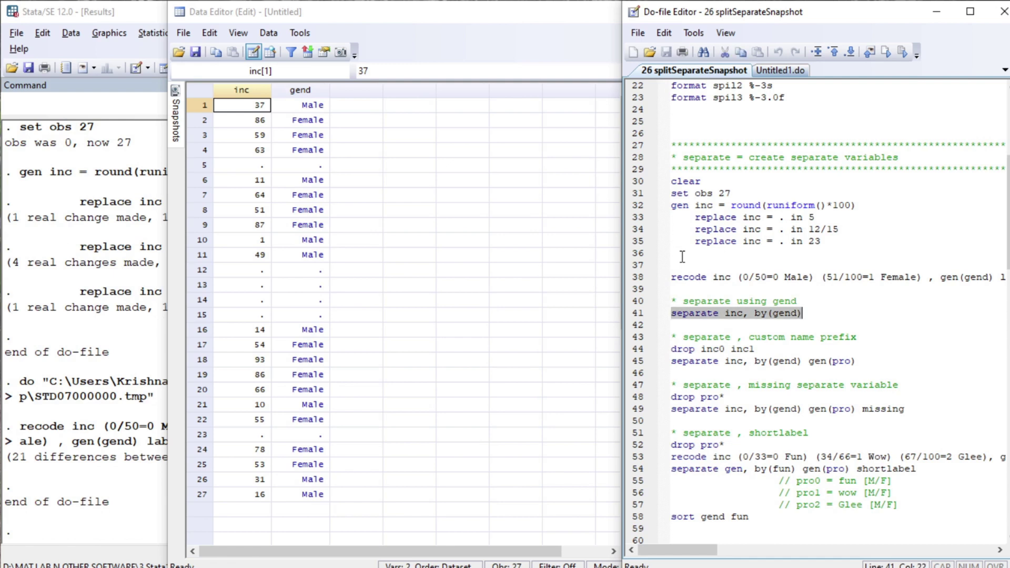
Step: Run separate inc, by(gend) to create inc0 and inc1, then drop them
key("ctrl+d")
key("Home")
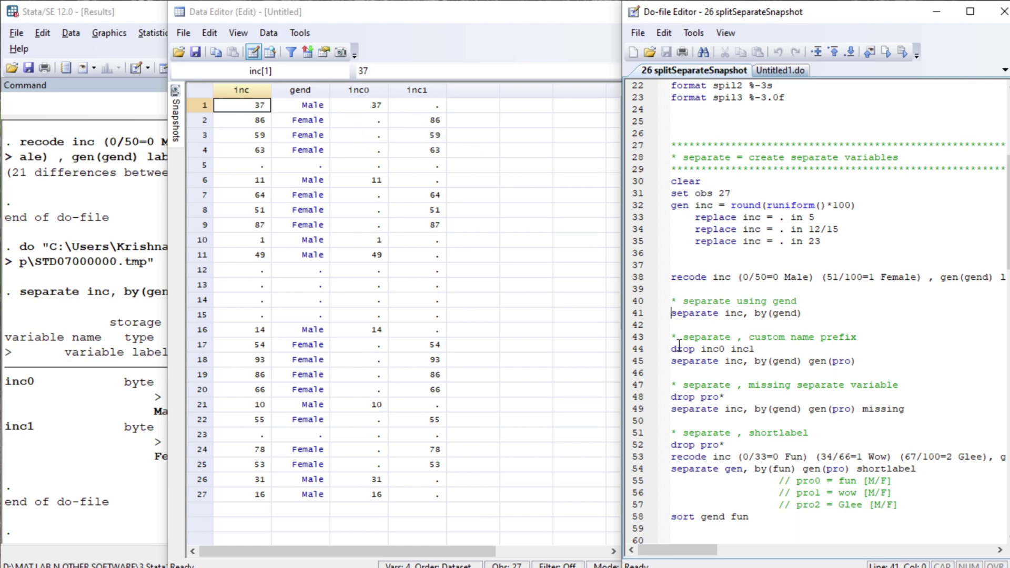
key("shift+End")
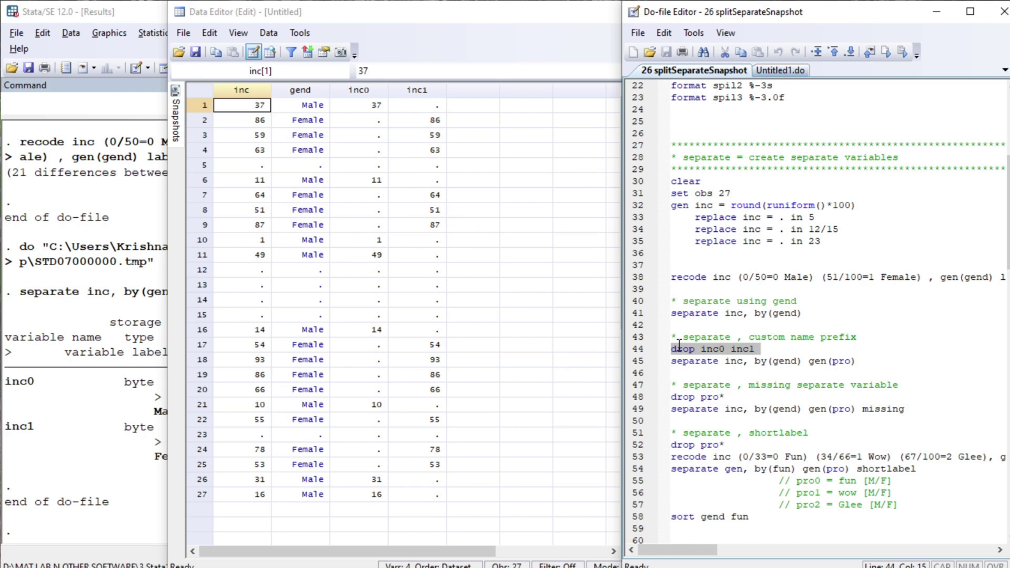
key("ctrl+d")
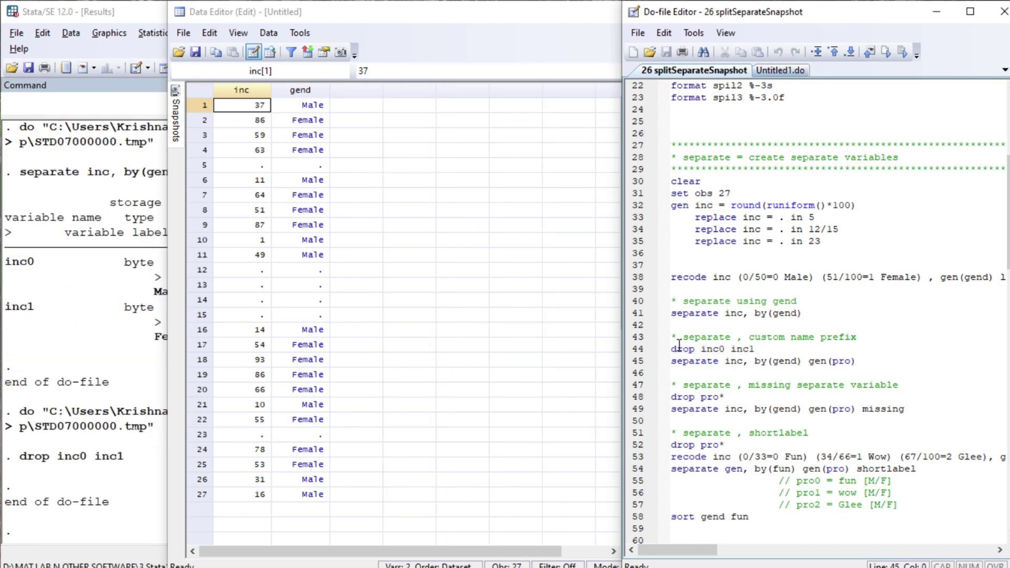
Step: Separate inc by gend with gen(pro) into pro0 and pro1, then drop pro*
key("shift+End")
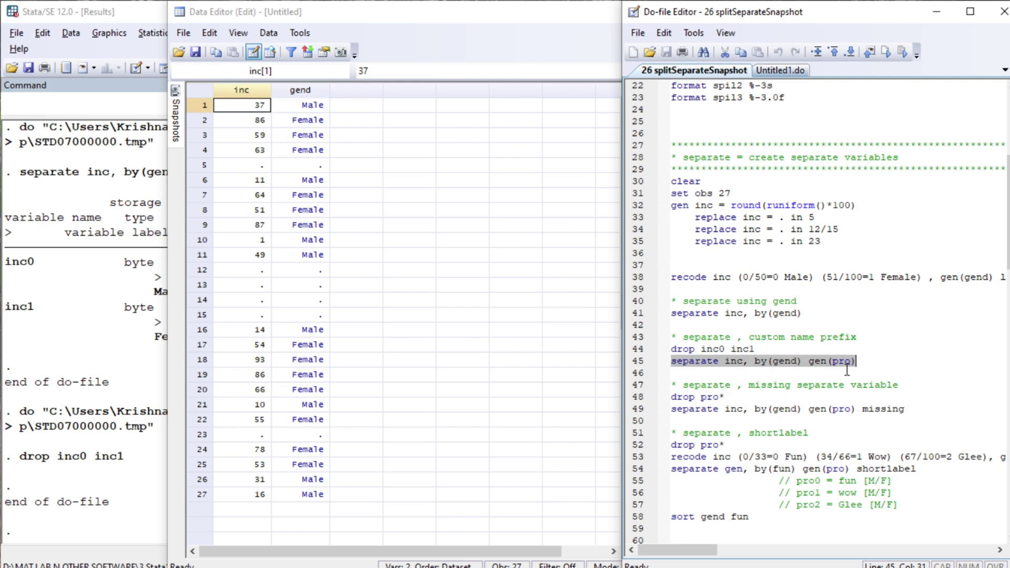
key("ctrl+d")
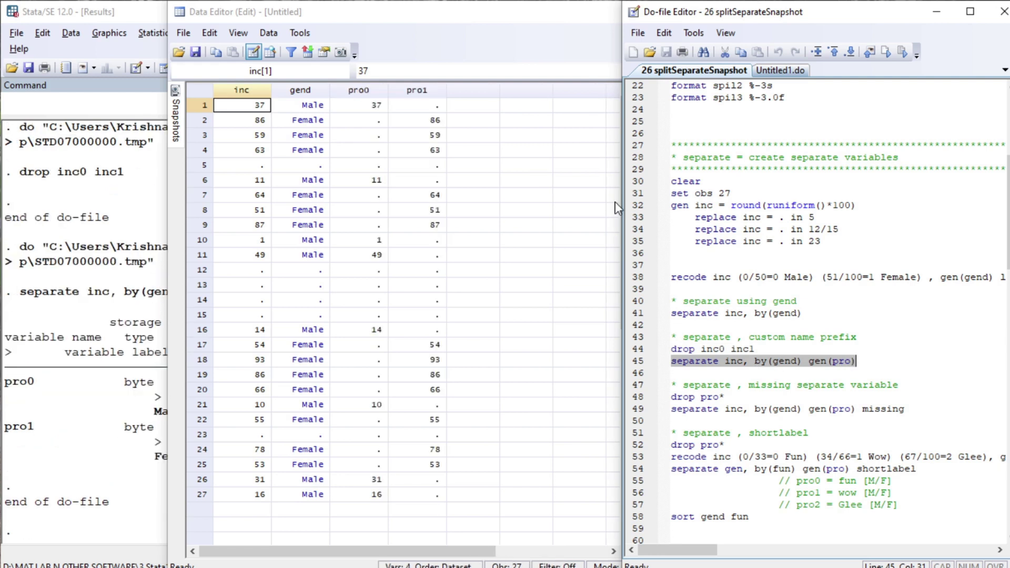
left_click(682, 397)
key("shift+End")
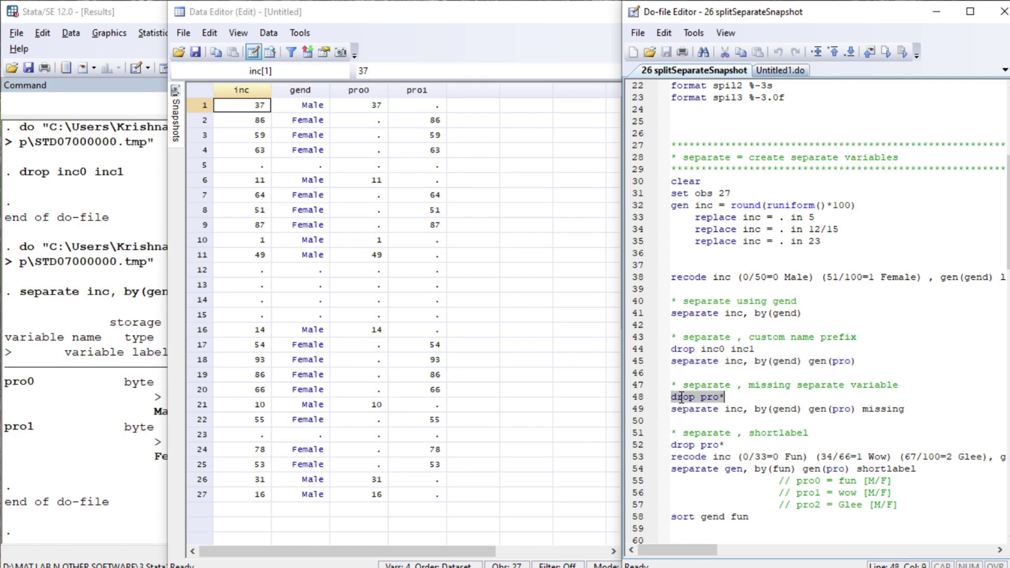
key("ctrl+d")
Step: Repeat the separate with the missing option, adding an empty pro_, then drop pro*
key("Down")
key("Down")
key("Down")
key("Down")
key("Down")
key("Down")
key("Down")
key("Down")
key("Down")
key("Down")
key("Down")
key("Down")
key("Down")
key("Down")
key("Down")
key("Down")
key("Down")
key("Down")
key("Down")
key("Down")
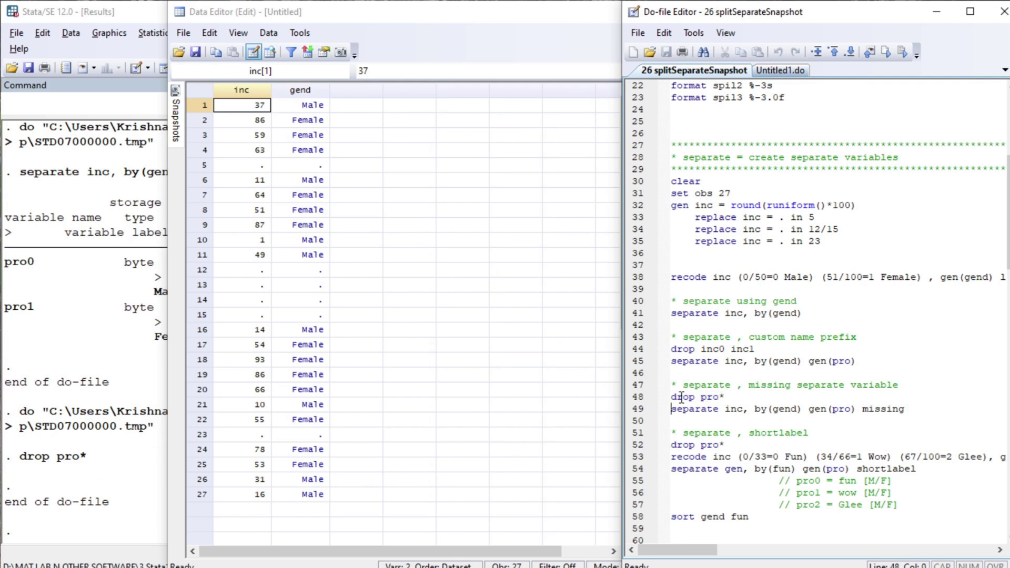
key("Up")
key("Up")
key("Up")
key("Up")
key("Up")
key("Up")
key("Up")
key("Up")
key("Up")
key("Up")
key("Up")
key("Up")
key("Up")
key("Up")
key("Up")
key("Up")
key("Up")
key("Up")
key("Up")
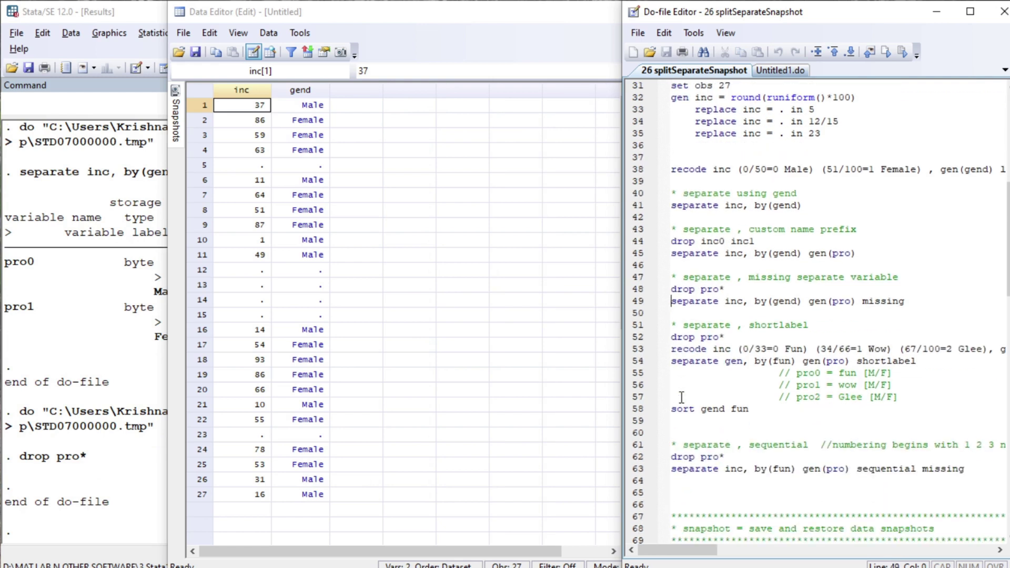
key("shift+End")
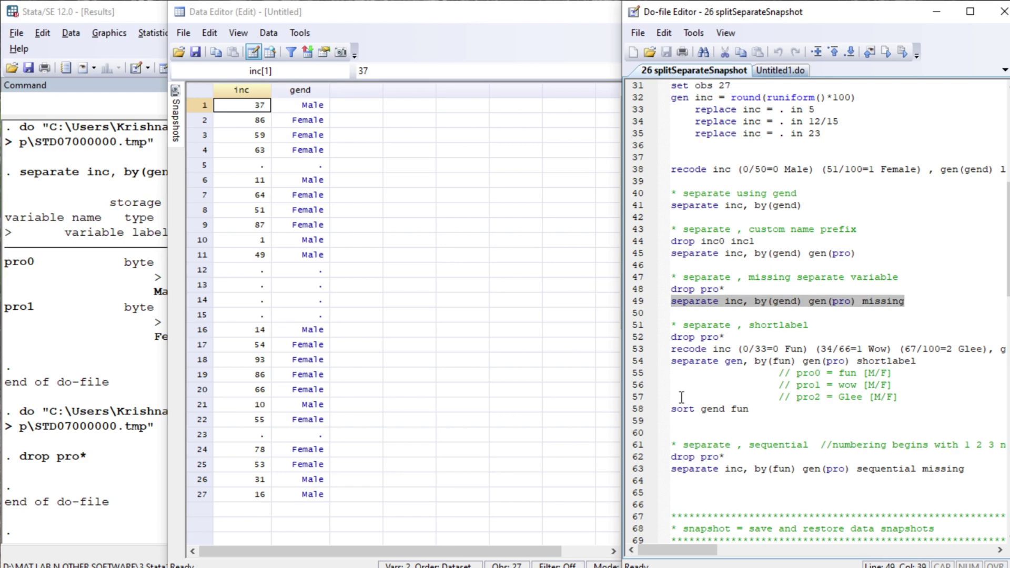
key("ctrl+d")
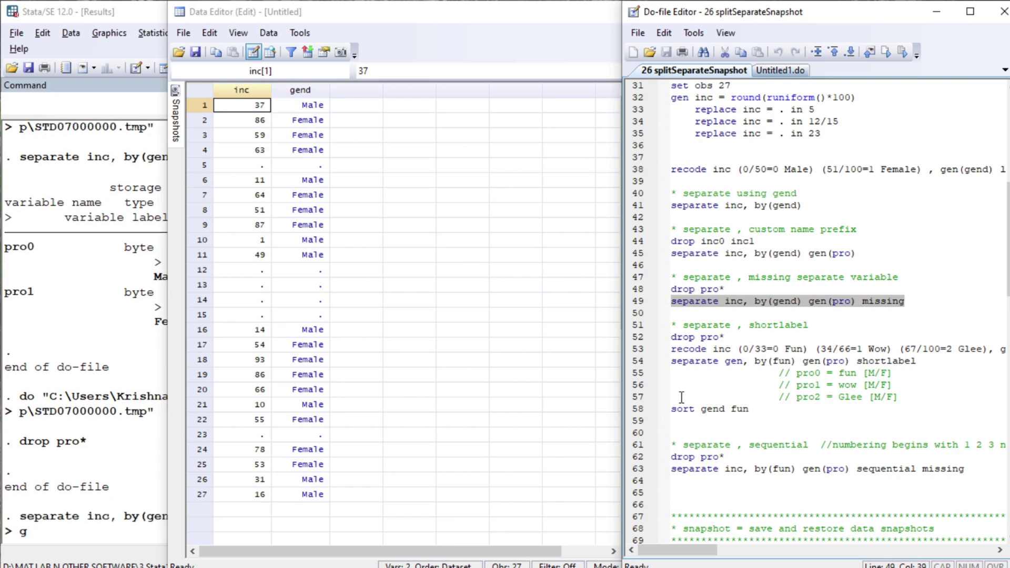
key("Left")
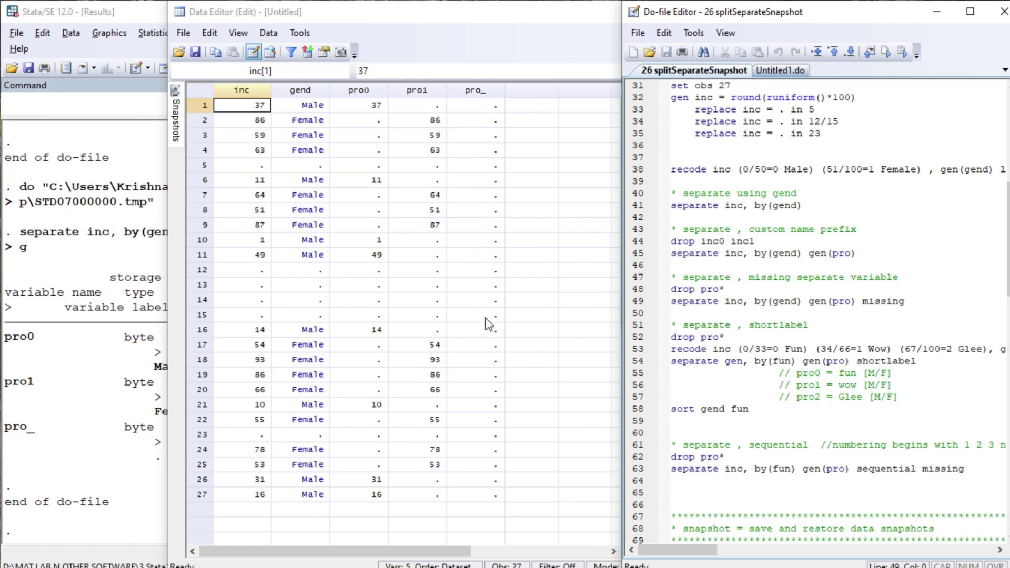
left_click(681, 337)
key("shift+Down")
key("ctrl+d")
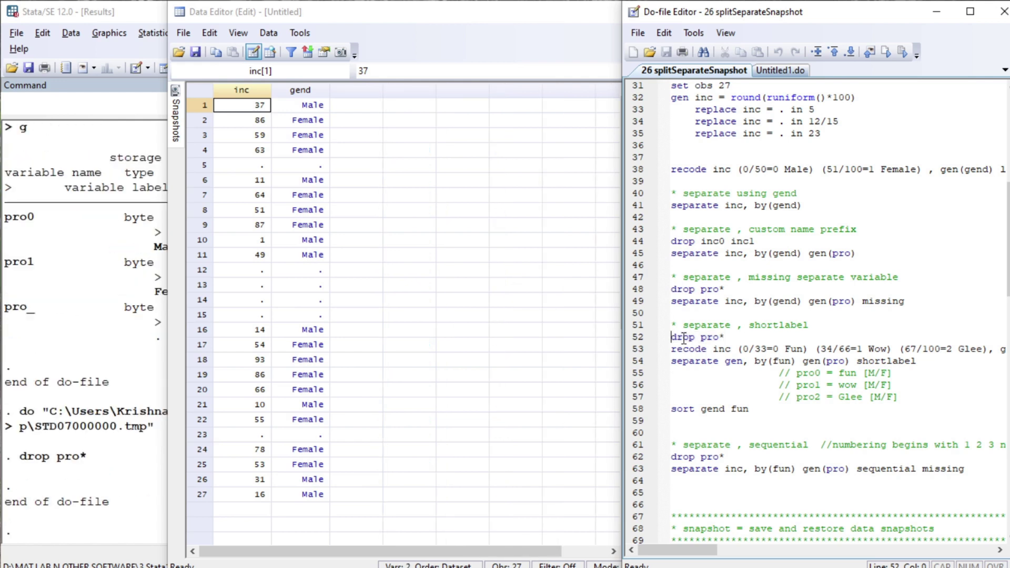
Step: Recode inc into a fun variable grouped as Fun, Wow and Glee
key("shift+End")
key("ctrl+d")
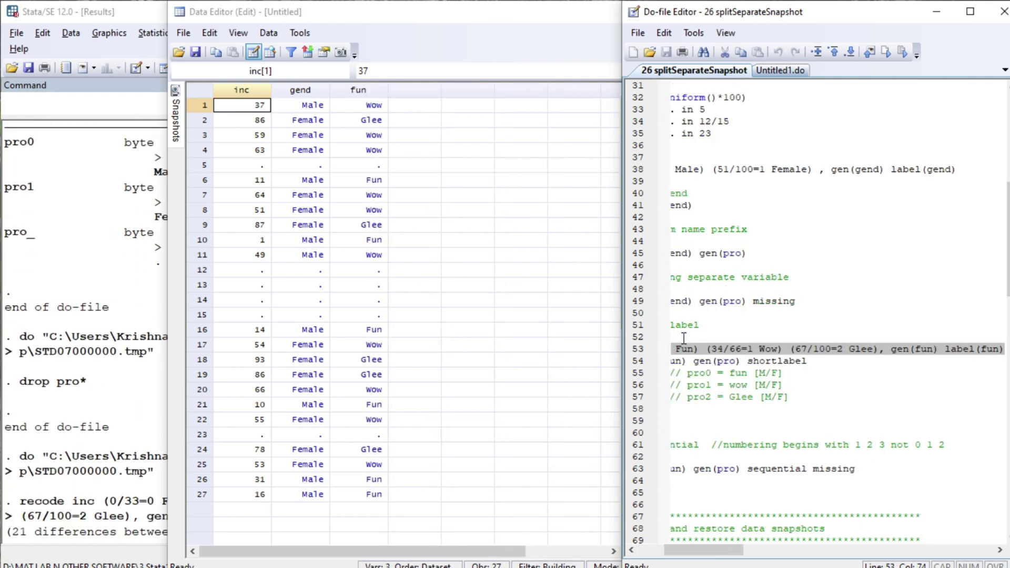
key("Home")
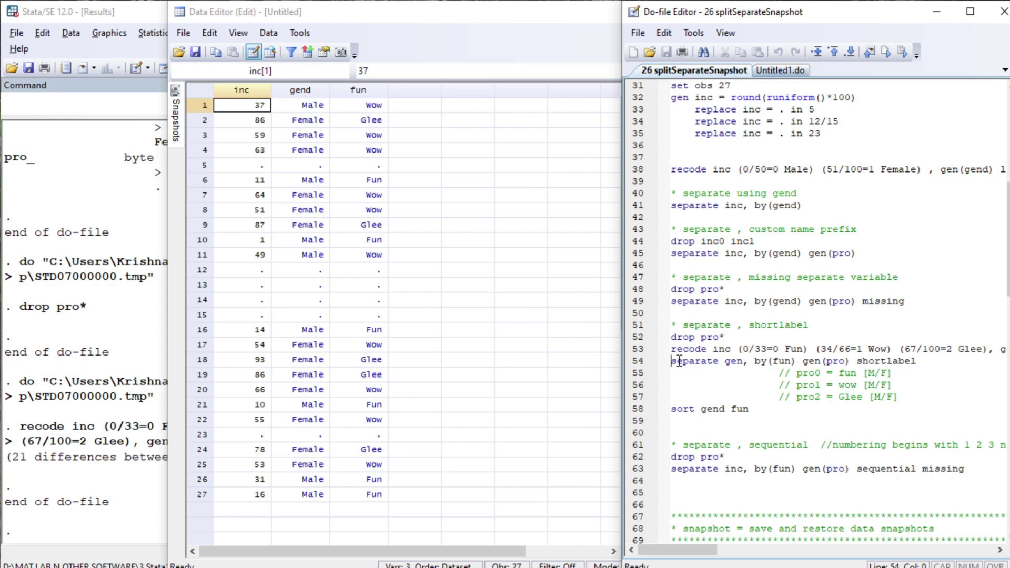
Step: Separate gend by fun with shortlabel into pro0, pro1 and pro2
key("shift+Right")
key("shift+Right")
key("shift+Right")
key("shift+Right")
key("shift+Right")
key("shift+Right")
key("shift+Right")
key("shift+Right")
key("shift+Right")
key("shift+Right")
key("shift+Right")
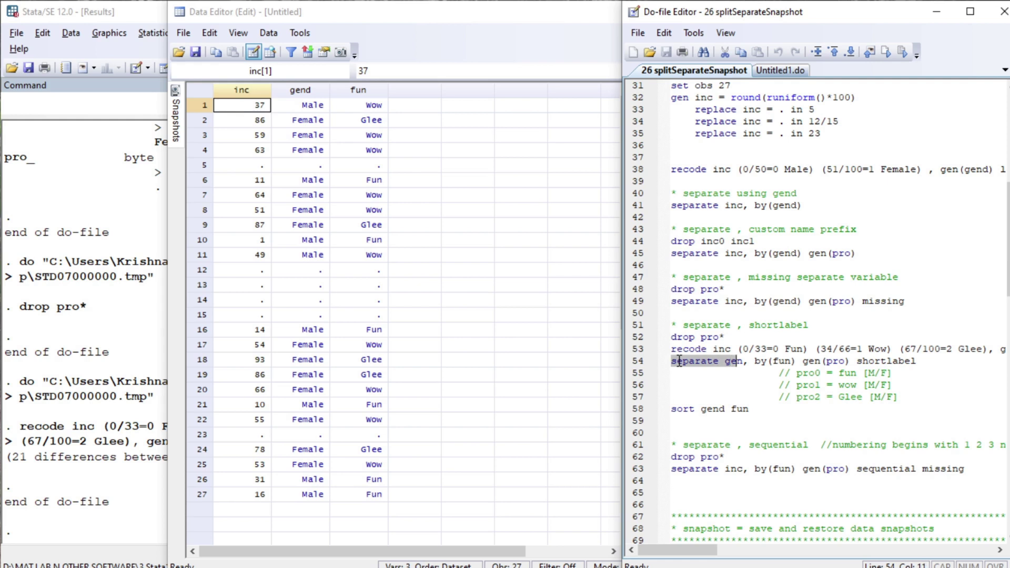
key("shift+Right")
key("shift+Right")
key("shift+Right")
key("shift+Right")
key("shift+Right")
key("shift+Right")
key("shift+Right")
key("shift+Right")
key("shift+Right")
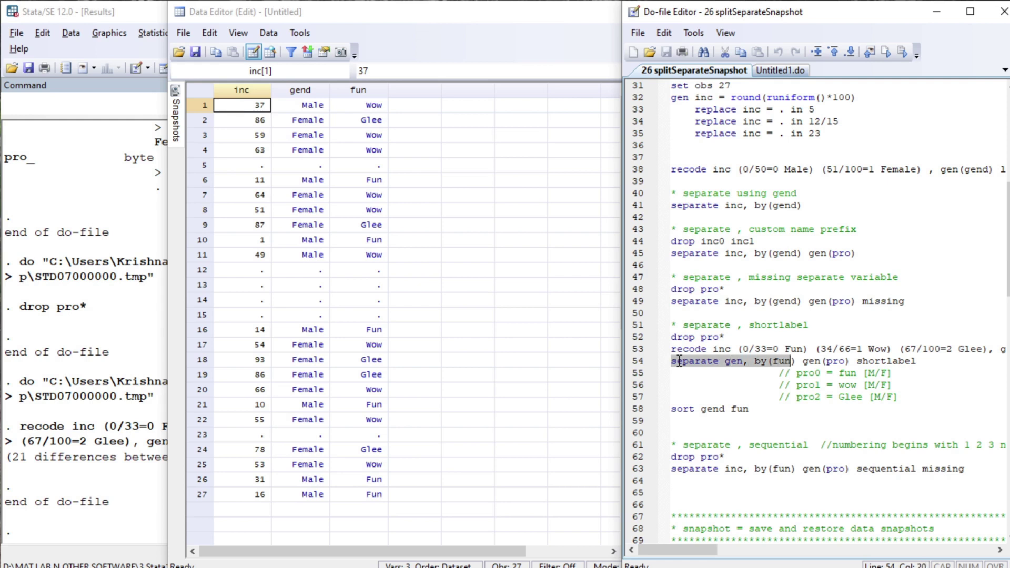
key("shift+Right")
key("shift+End")
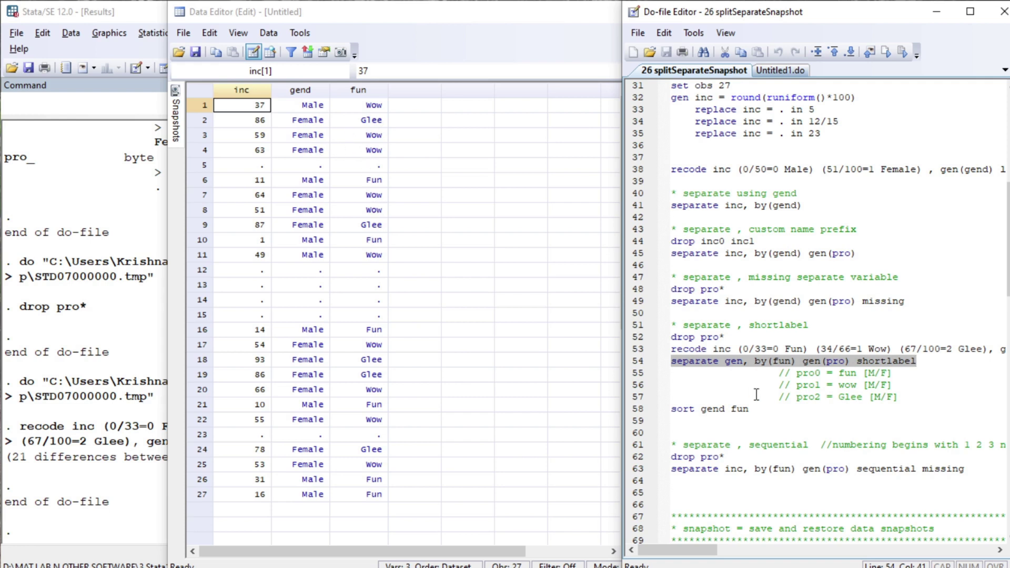
key("ctrl+d")
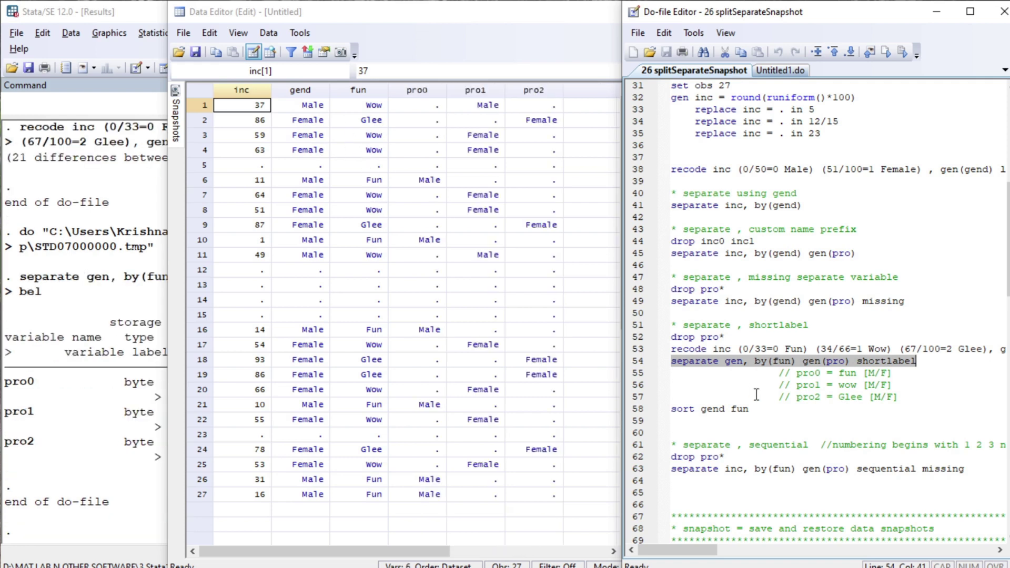
left_click(430, 98)
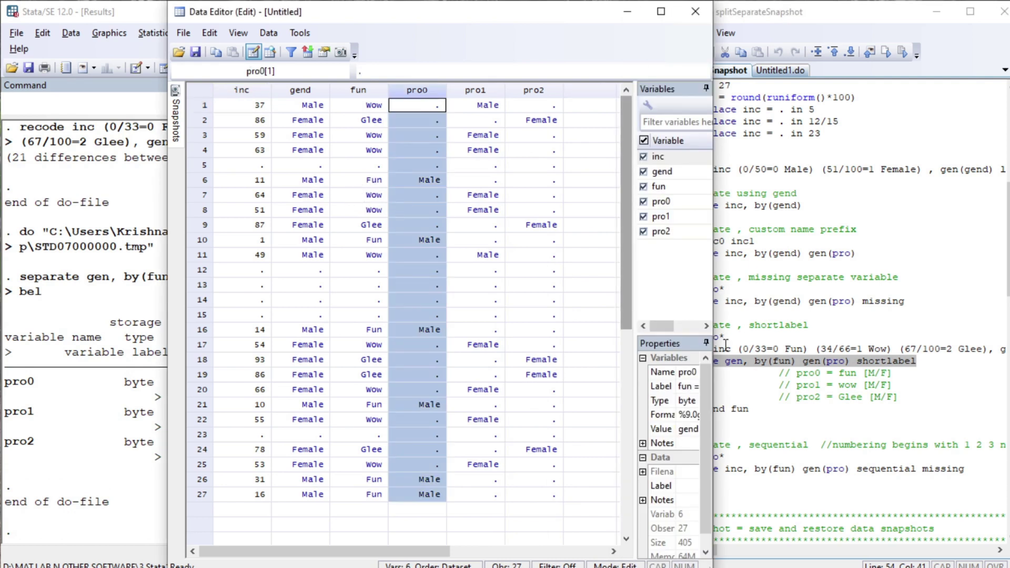
left_click(762, 384)
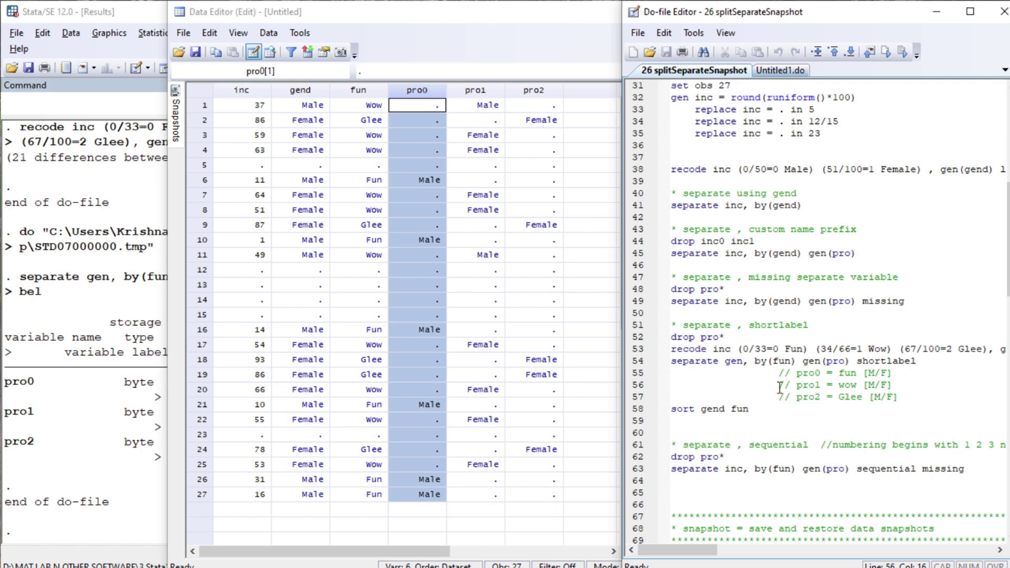
left_click(462, 108)
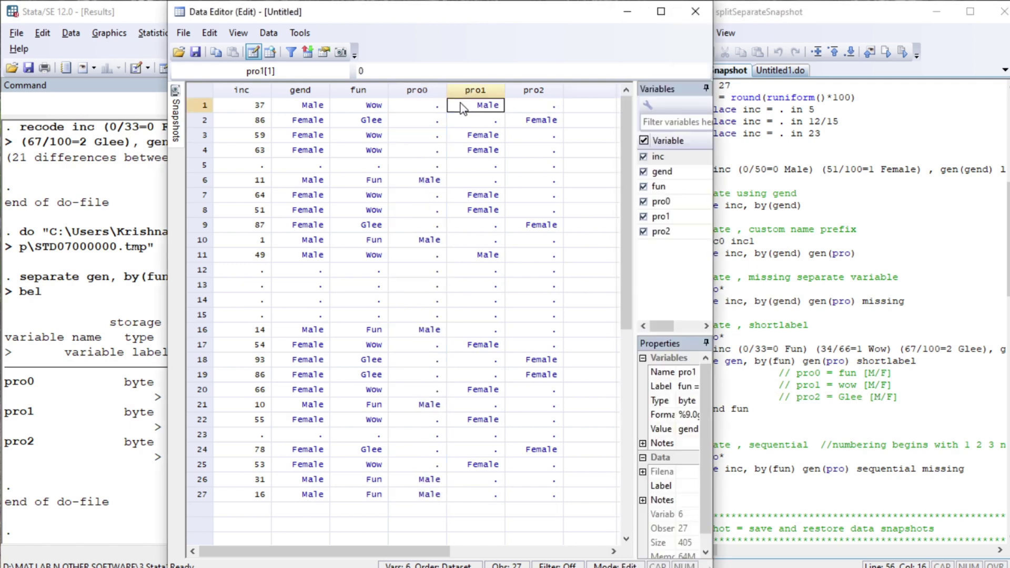
left_click(437, 109)
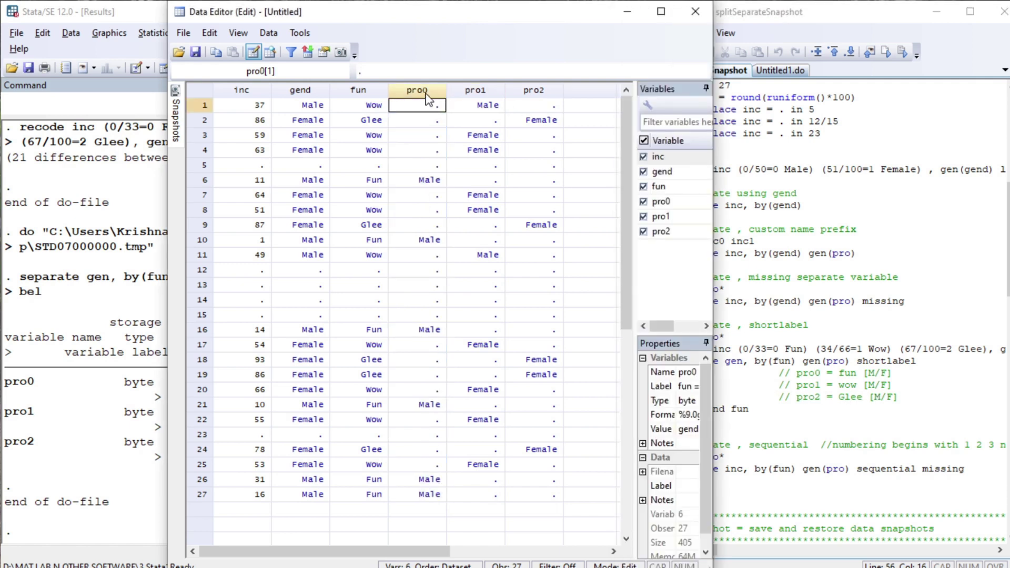
left_click(739, 413)
Step: Sort the data by gend and fun
key("Down")
key("Down")
key("Down")
key("Down")
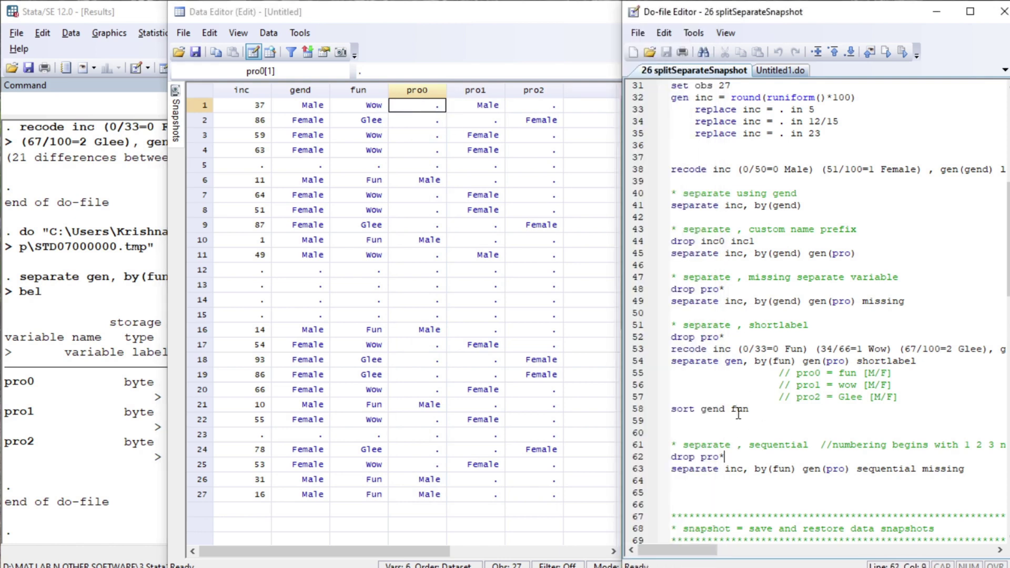
key("Left")
key("Left")
key("Left")
key("Left")
key("Left")
key("Left")
key("Left")
key("Left")
key("Up")
key("Up")
key("Up")
key("shift+End")
key("ctrl+d")
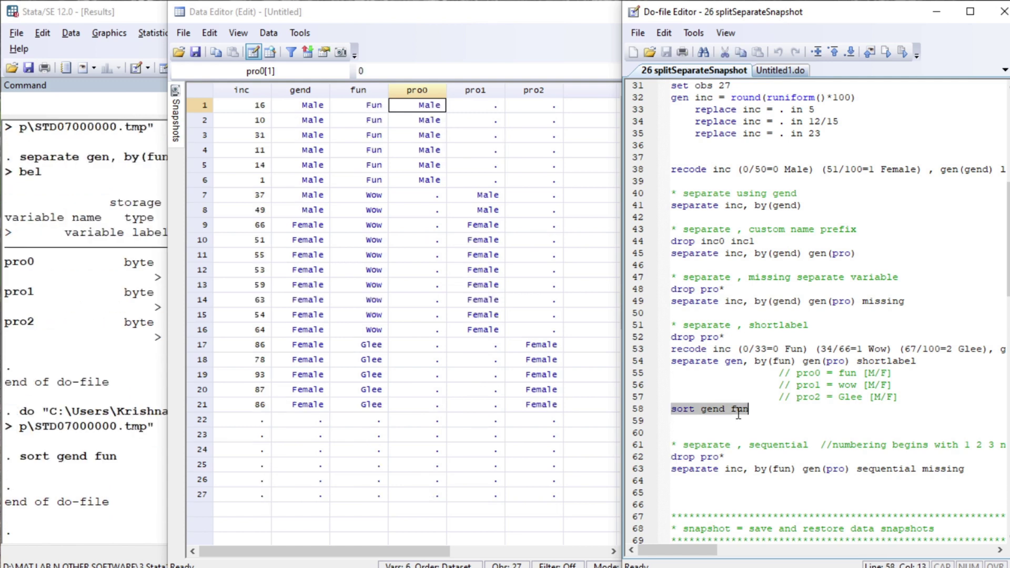
key("Home")
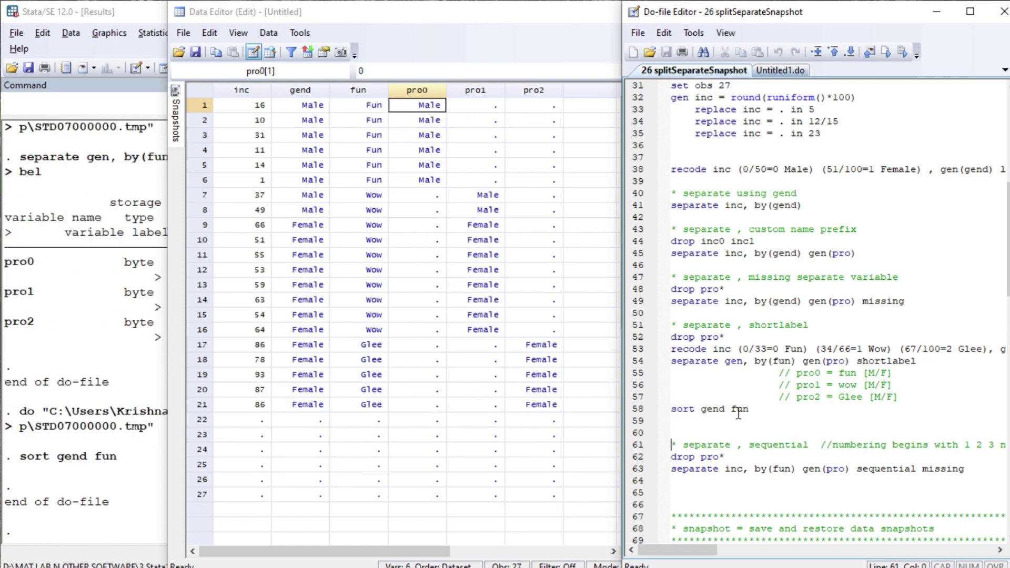
Step: Drop the existing pro variables with drop pro*
key("Down")
key("shift+End")
key("ctrl+d")
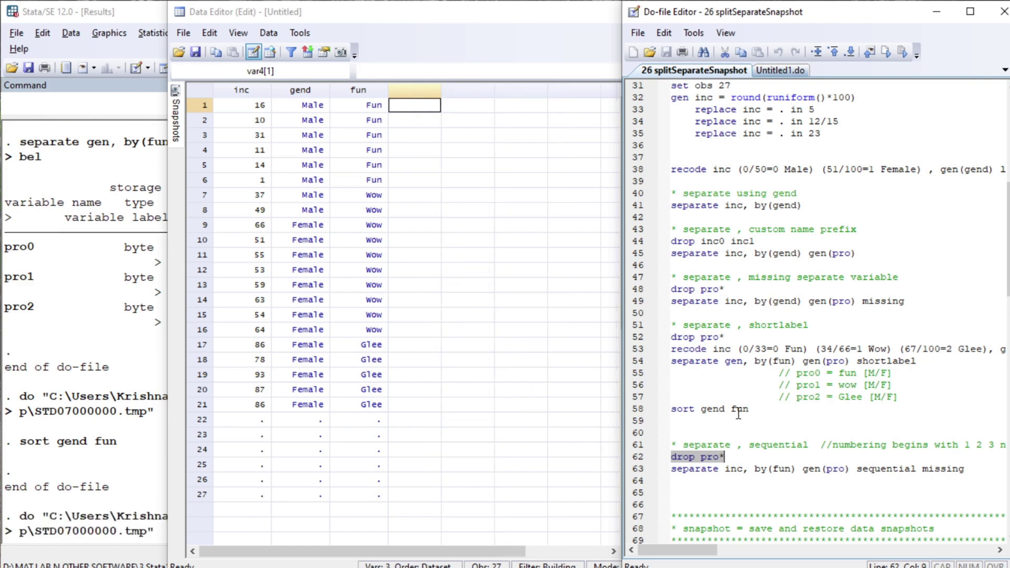
key("Home")
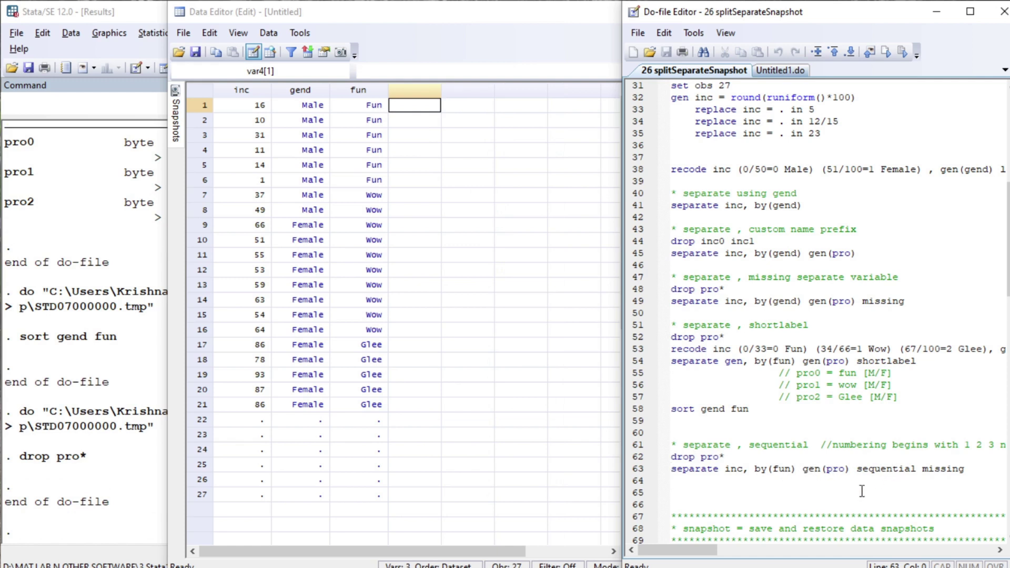
Step: Run separate inc, by(fun) gen(pro) sequential missing and check the new pro1–pro3 and pro_ variables
key("shift+End")
key("ctrl+d")
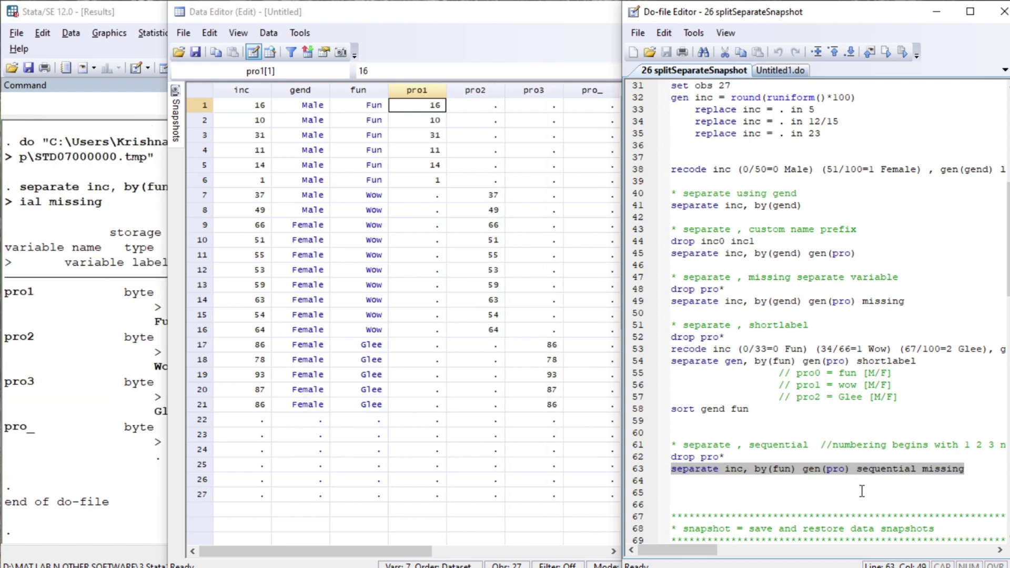
key("Home")
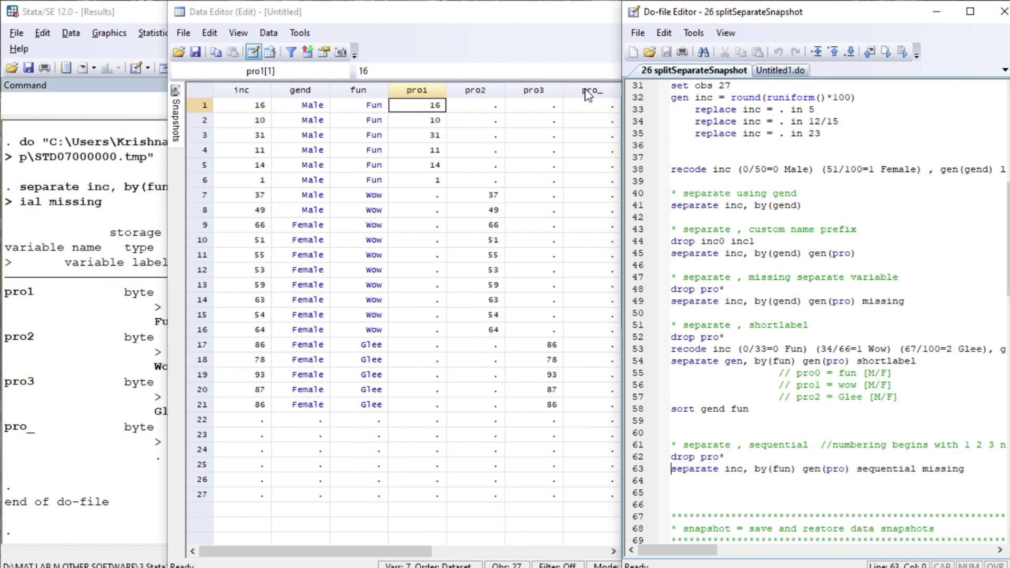
left_click(571, 50)
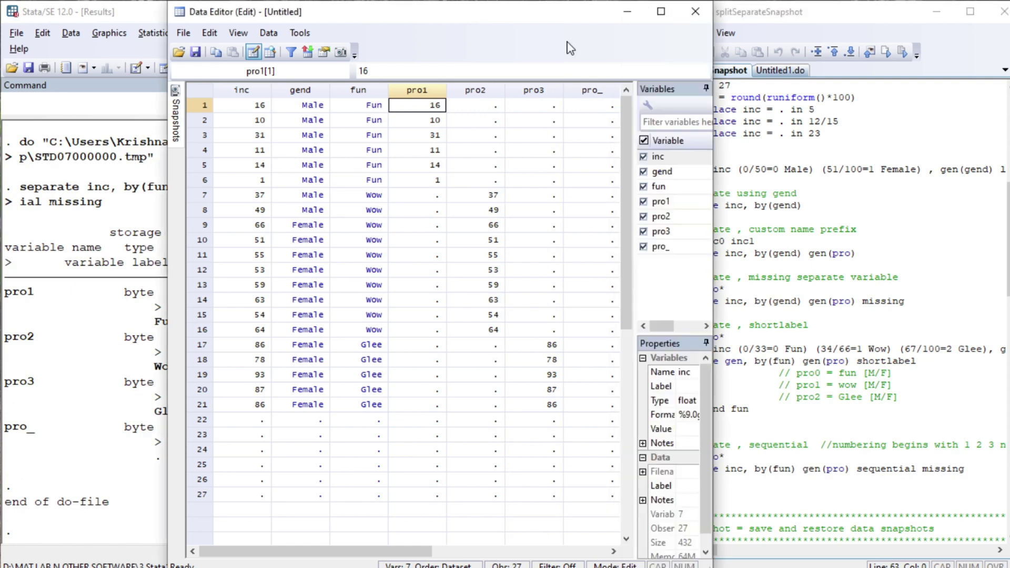
left_click(927, 471)
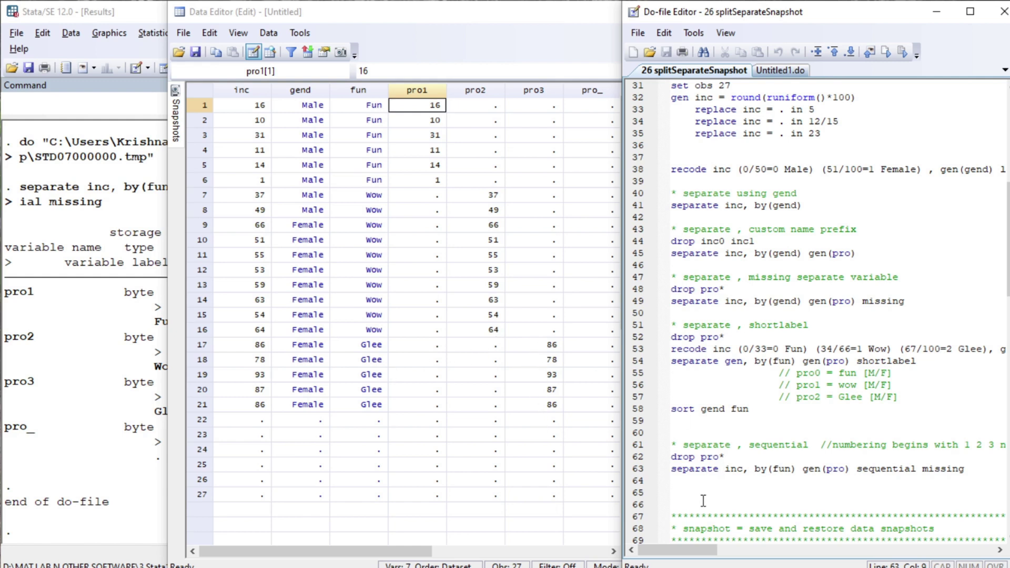
Step: Save a snapshot labelled 'Day One'
left_click(694, 484)
key("Page_Down")
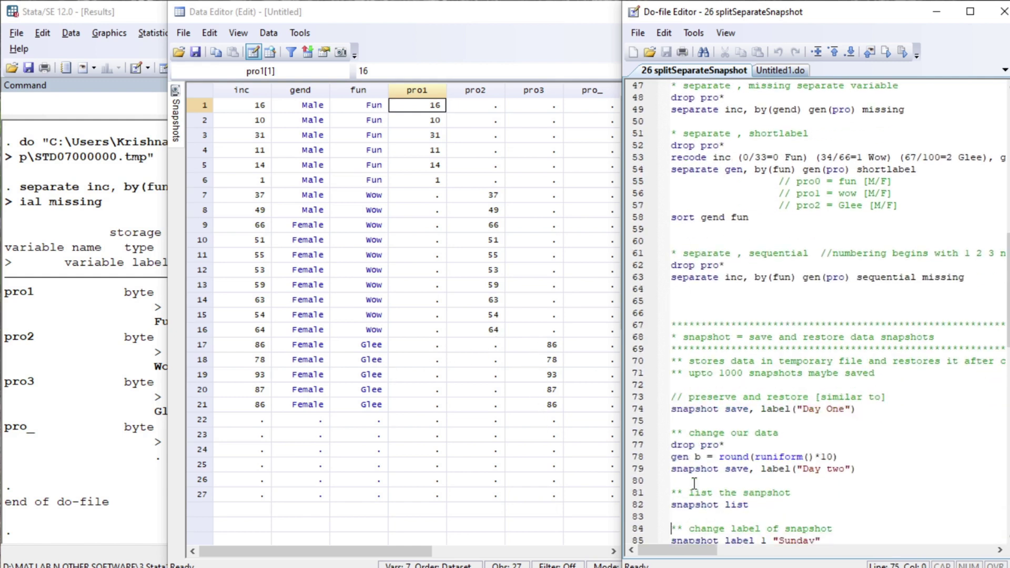
key("Up")
key("Up")
key("Up")
key("Up")
key("Up")
key("Up")
key("Up")
key("Up")
key("Up")
key("Up")
key("Up")
key("Up")
key("Up")
key("Up")
key("Up")
key("Up")
key("Up")
key("Up")
key("Up")
key("Up")
key("Up")
key("Up")
key("Up")
key("Up")
key("Up")
key("Up")
key("Up")
key("Up")
key("Up")
key("Up")
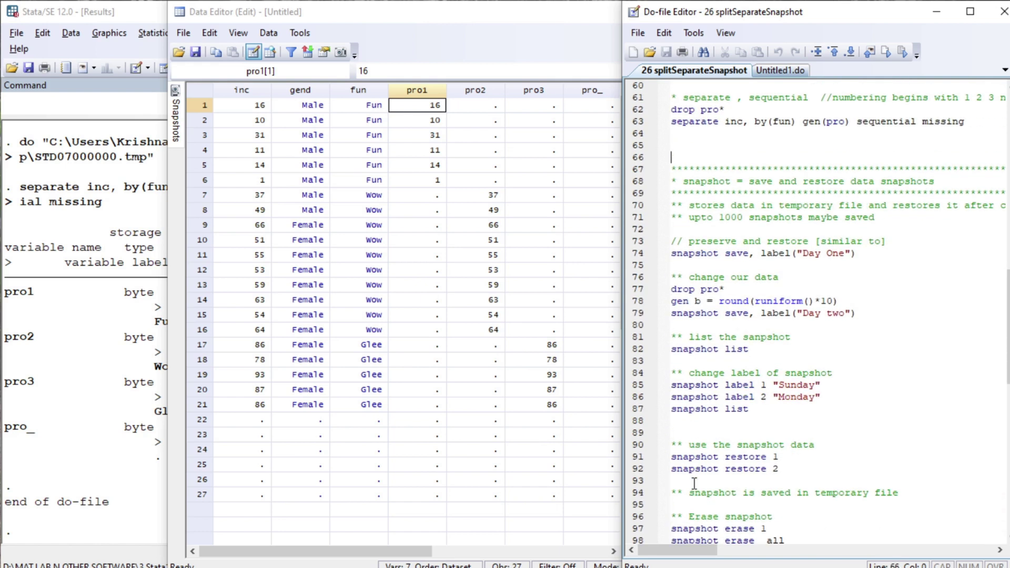
key("Down")
key("Down")
key("Down")
key("Down")
key("Down")
key("Down")
key("shift+End")
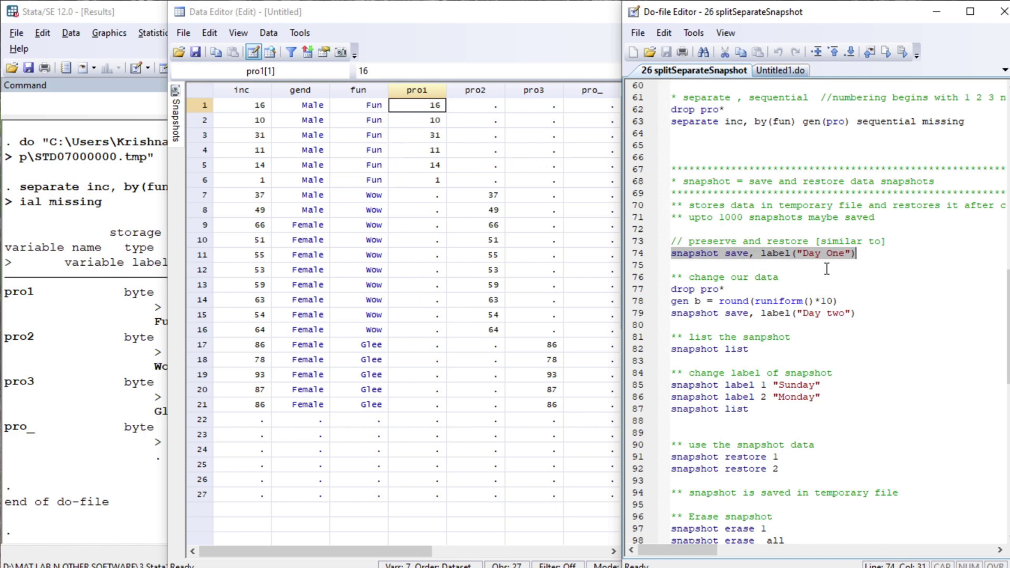
key("ctrl+d")
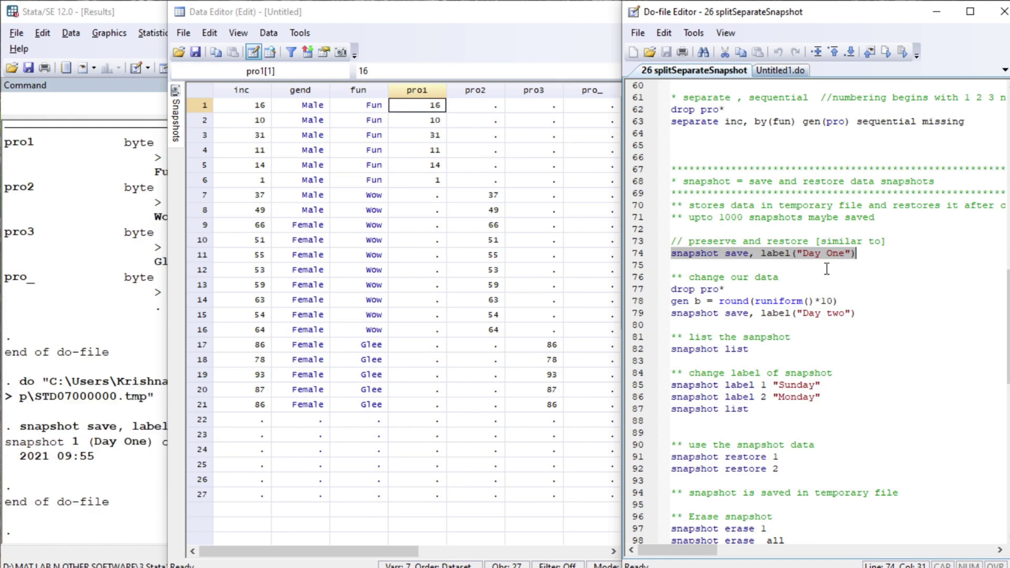
Step: Drop the pro variables and generate b = round(runiform()*10)
left_click(675, 291)
key("shift+End")
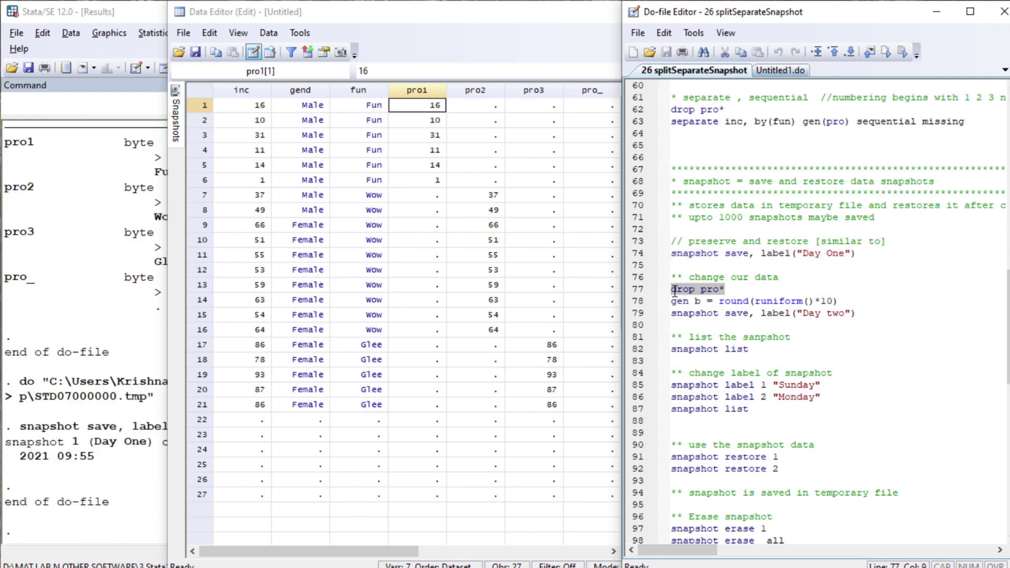
key("ctrl+d")
left_click(676, 291)
key("shift+End")
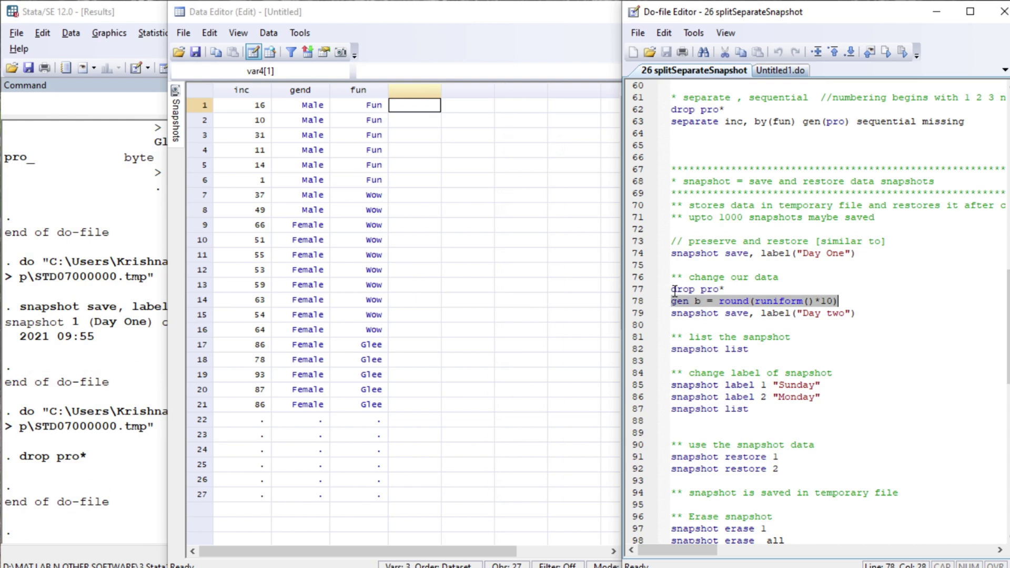
key("ctrl+d")
Step: Save a second snapshot labelled 'Day two'
left_click(675, 291)
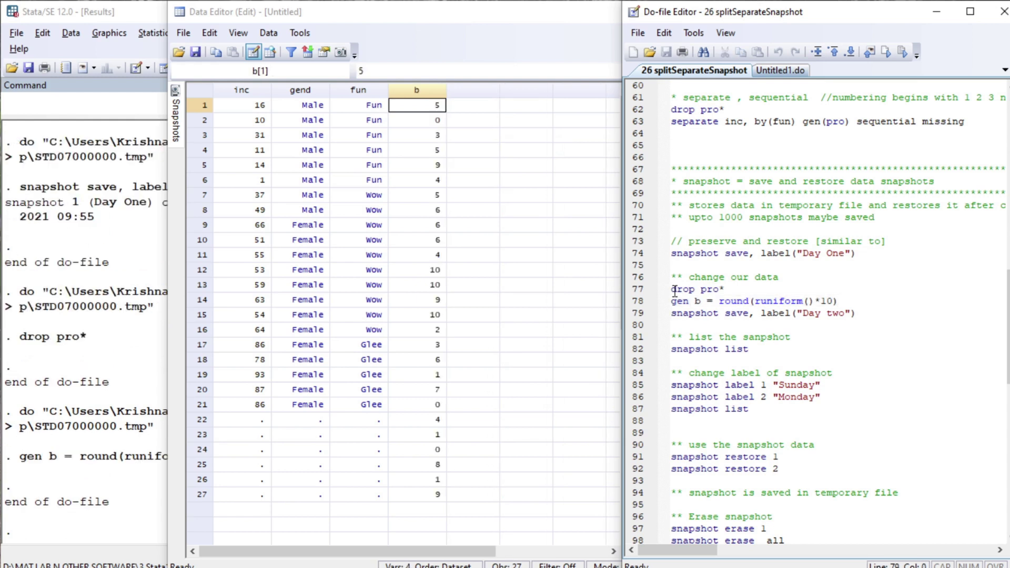
key("shift+End")
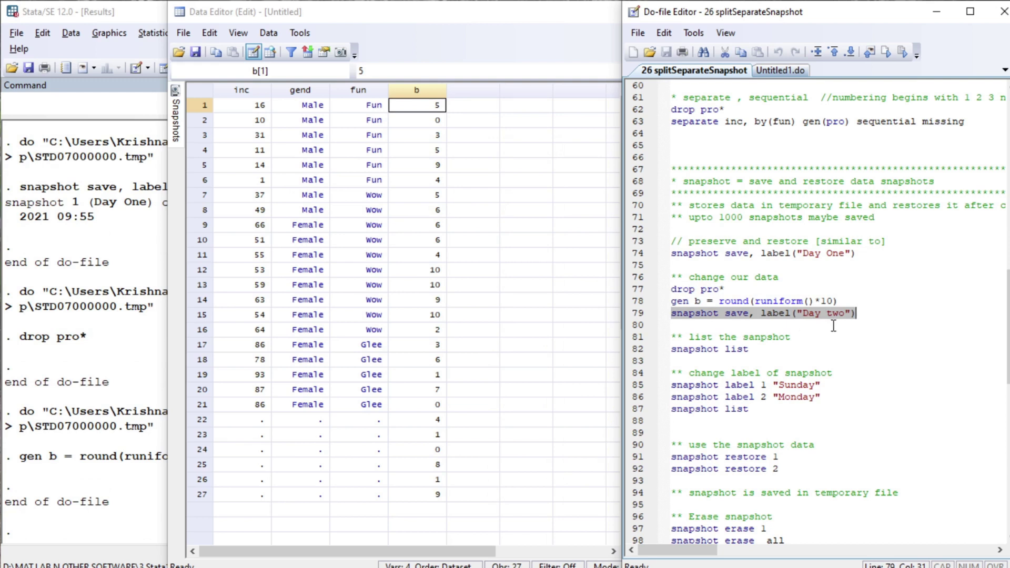
key("ctrl+d")
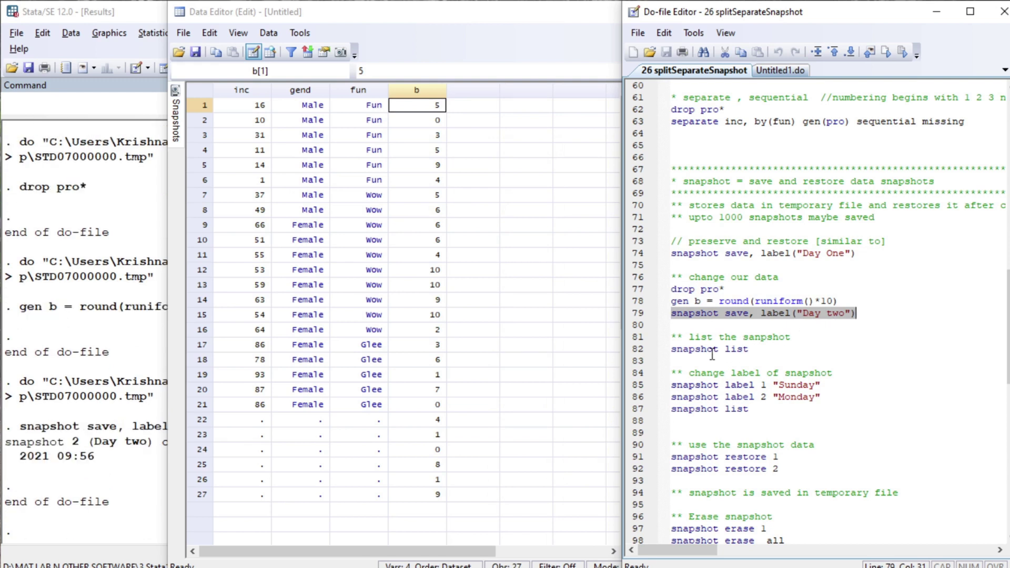
Step: List the saved snapshots and read them in the Results window
left_click(695, 337)
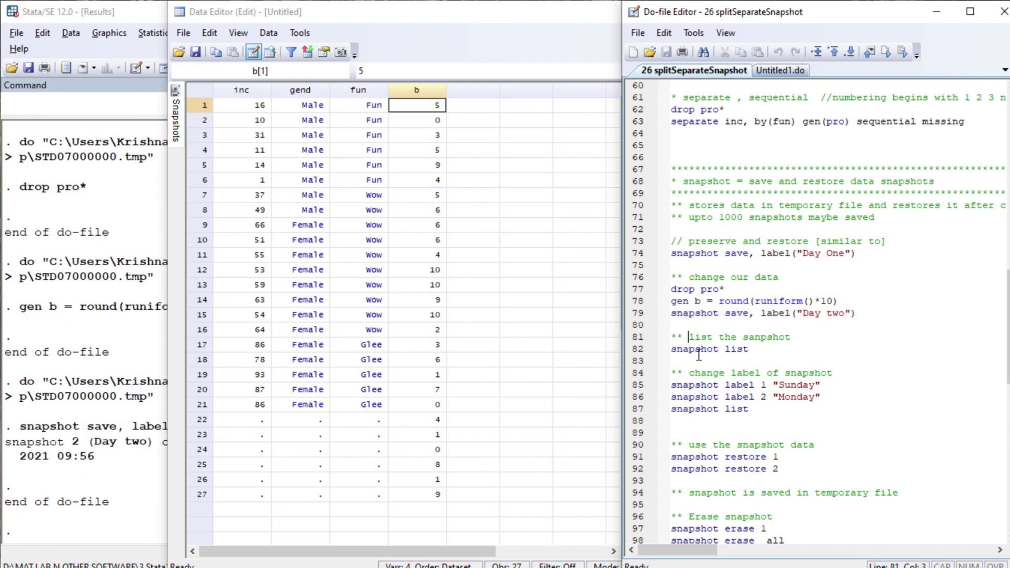
key("Down")
key("shift+End")
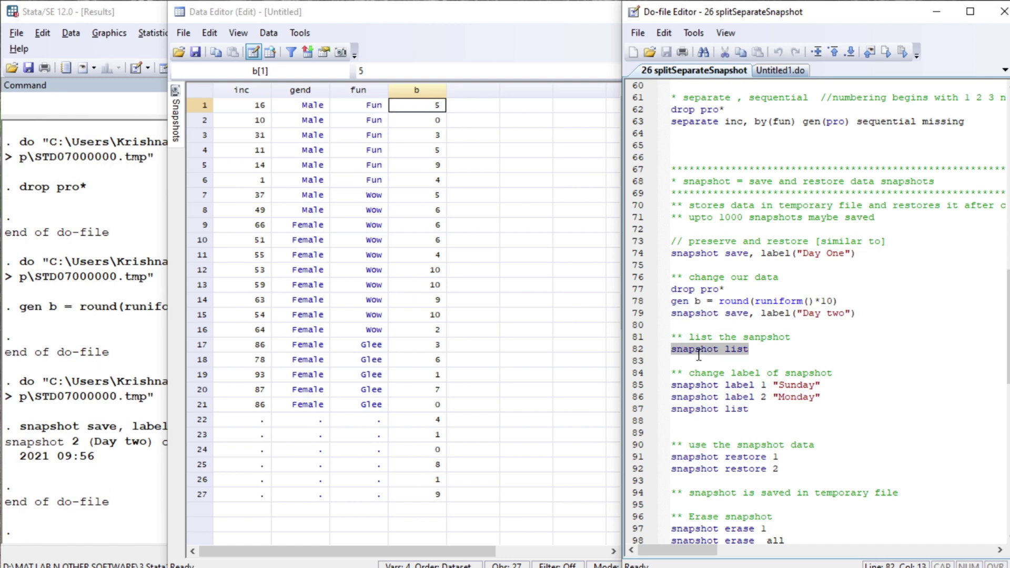
key("ctrl+d")
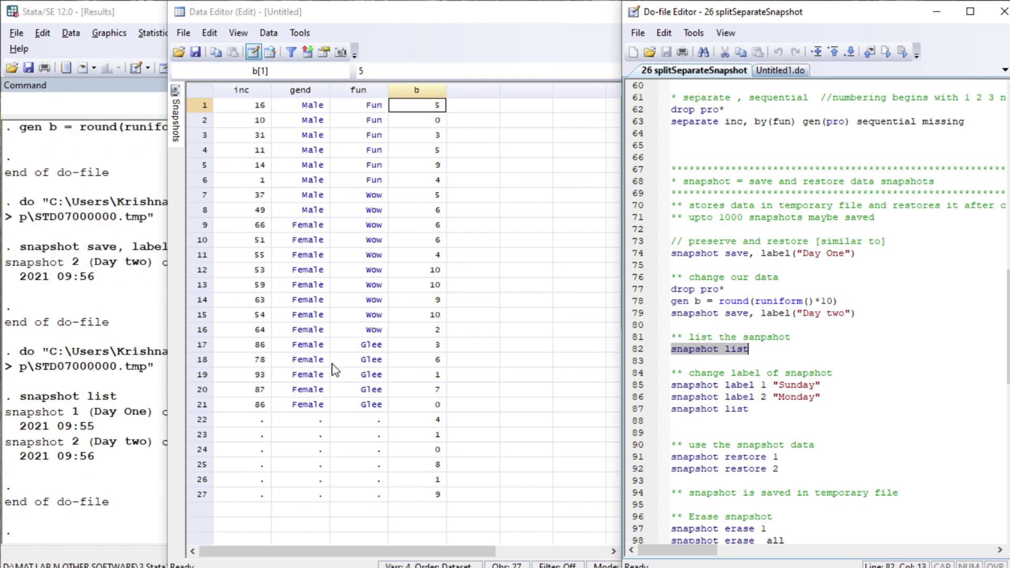
left_click(137, 463)
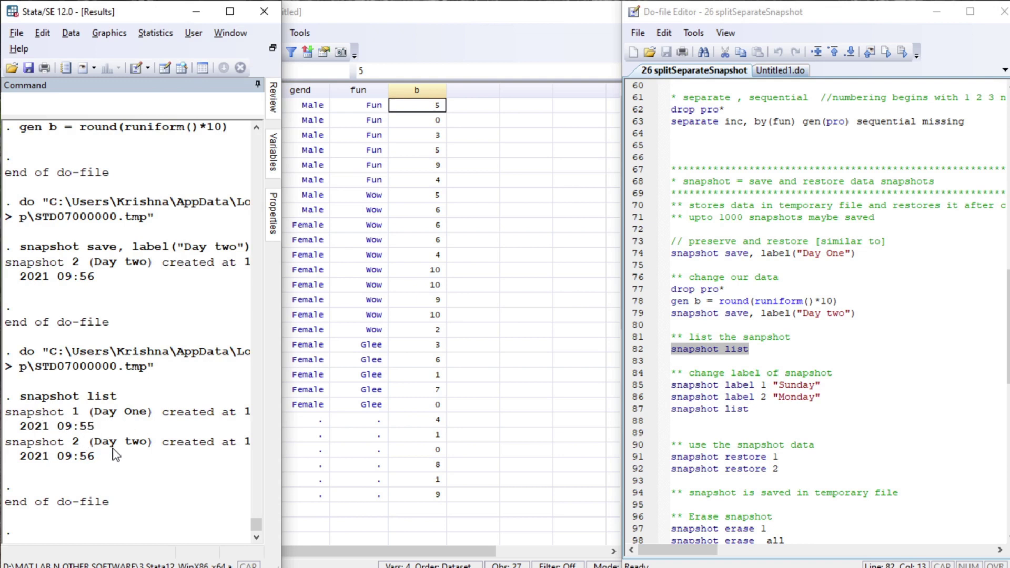
Step: Relabel snapshot 1 as 'Sunday' and snapshot 2 as 'Monday'
left_click(673, 385)
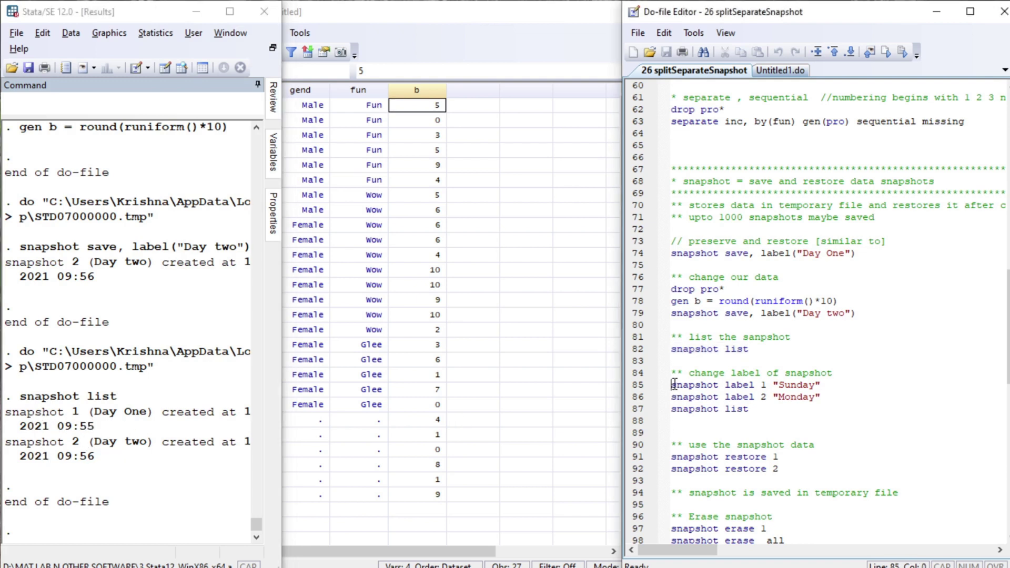
key("shift+End")
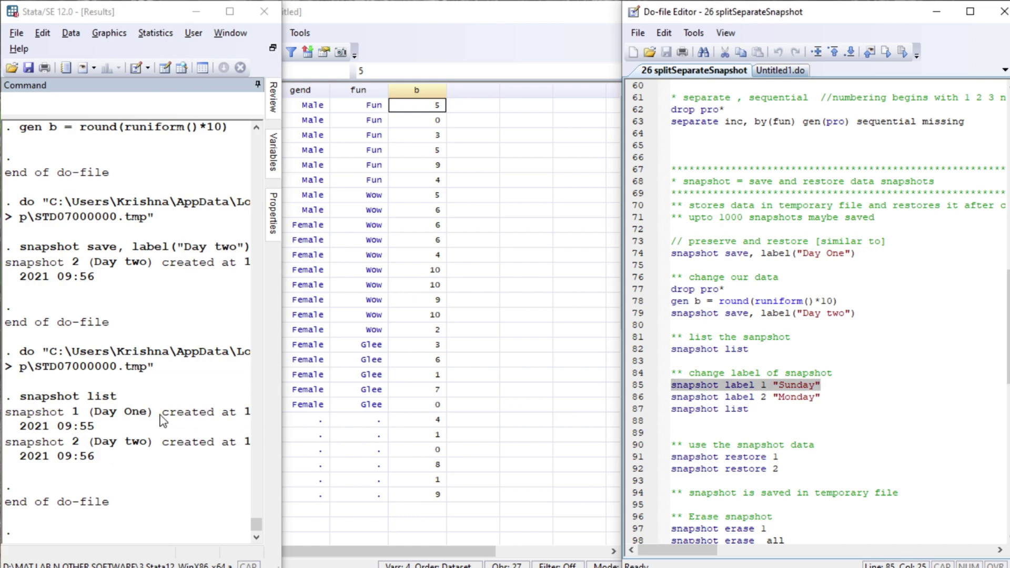
key("ctrl+d")
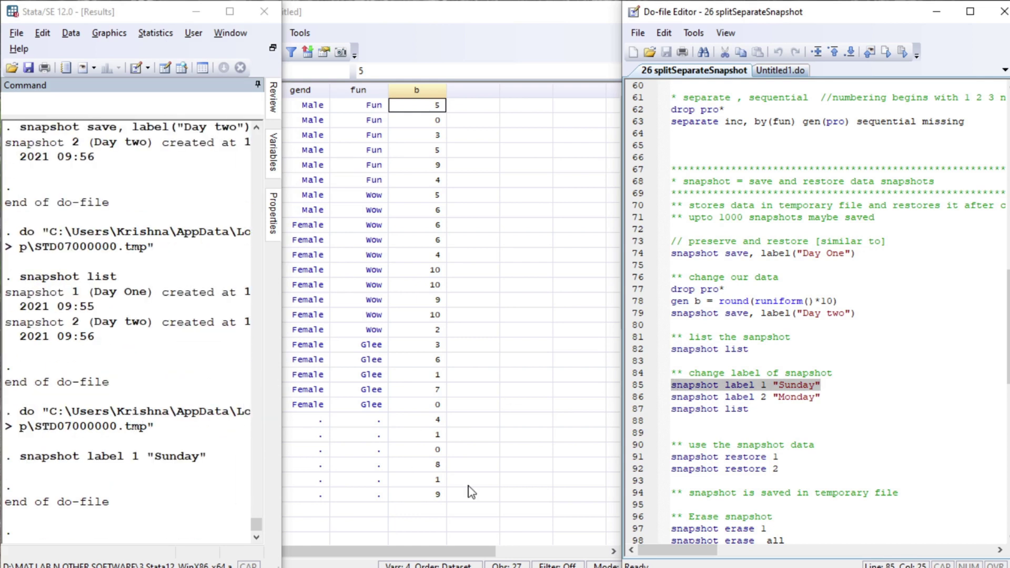
left_click(719, 397)
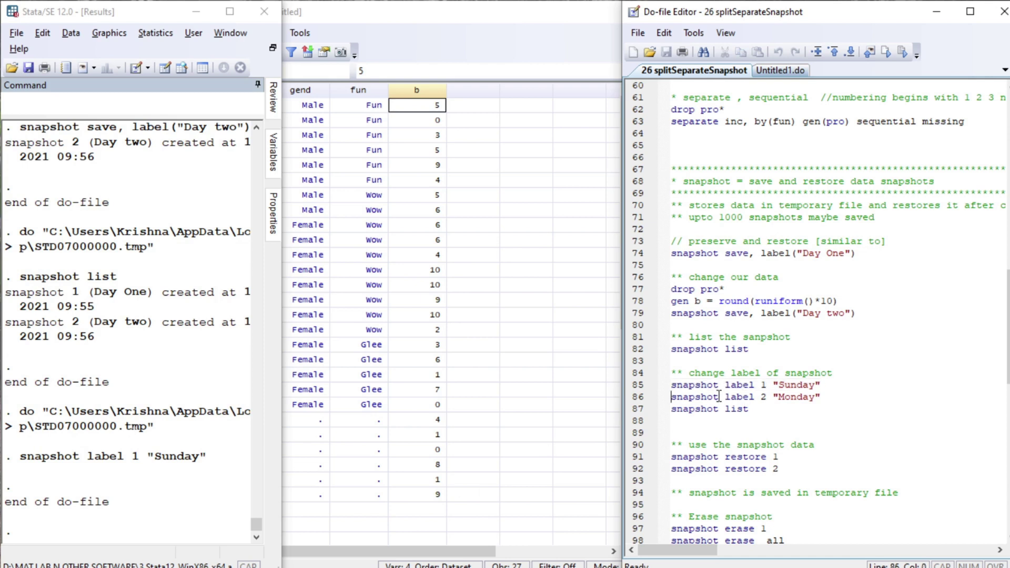
key("shift+End")
key("ctrl+d")
Step: Run snapshot list again to confirm the new labels
key("Down")
key("Home")
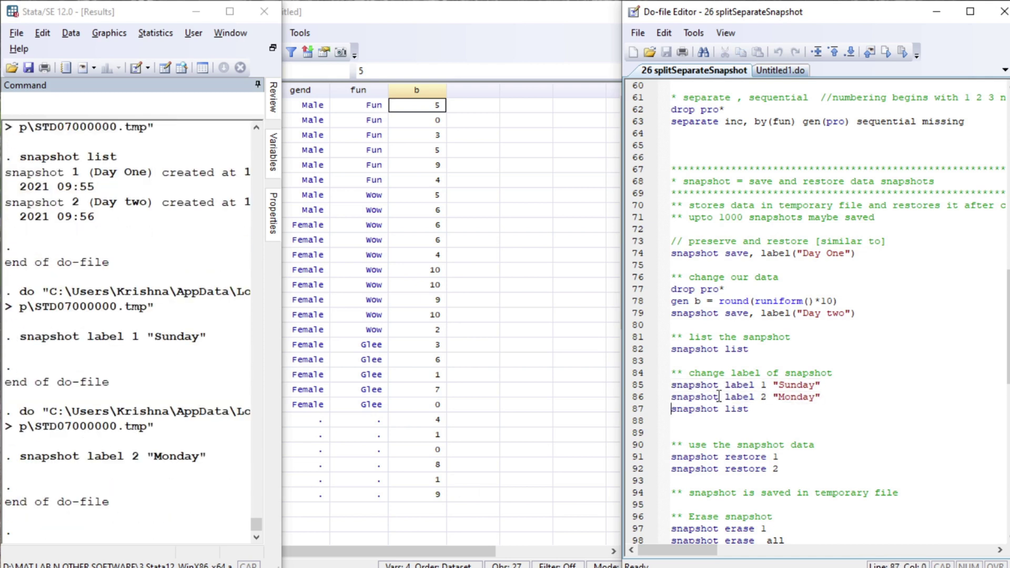
key("shift+End")
key("ctrl+d")
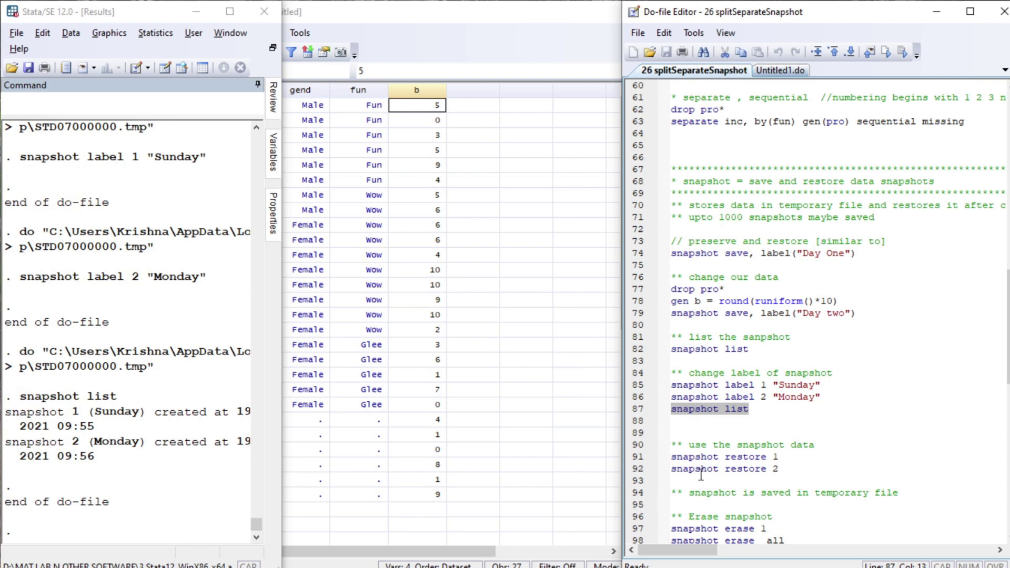
Step: Restore snapshot 1 and inspect the restored data
left_click(679, 457)
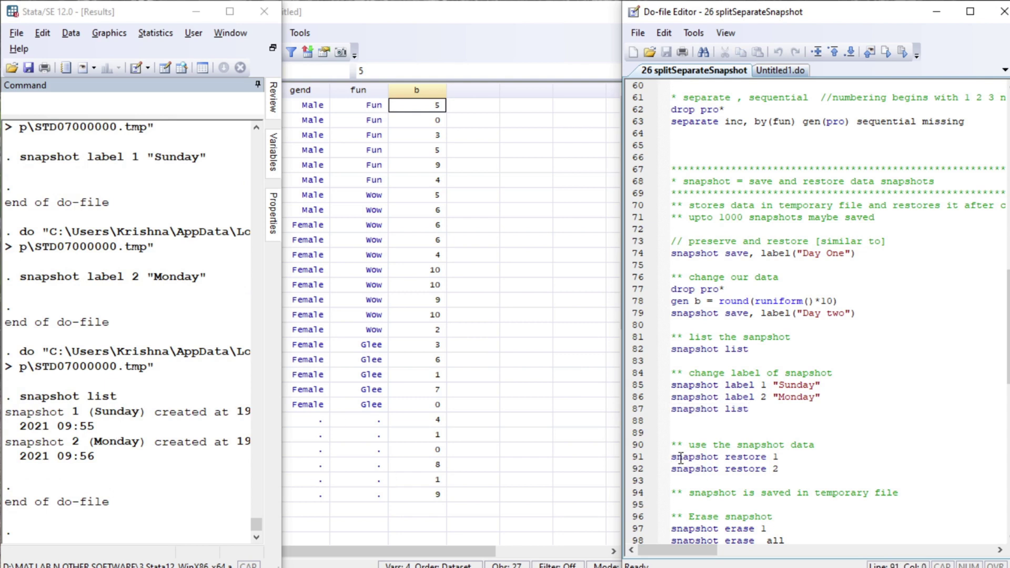
key("shift+End")
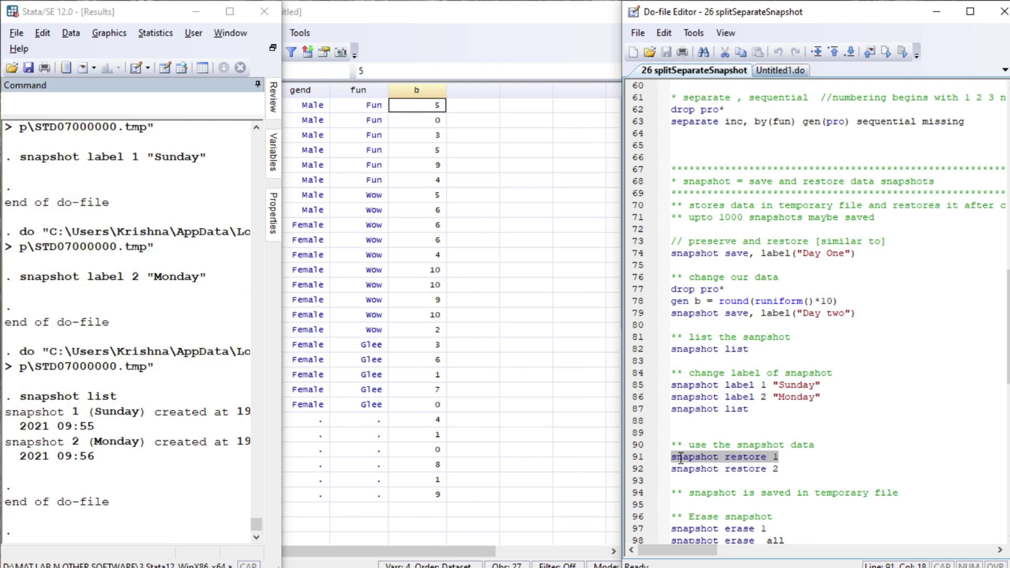
key("ctrl+d")
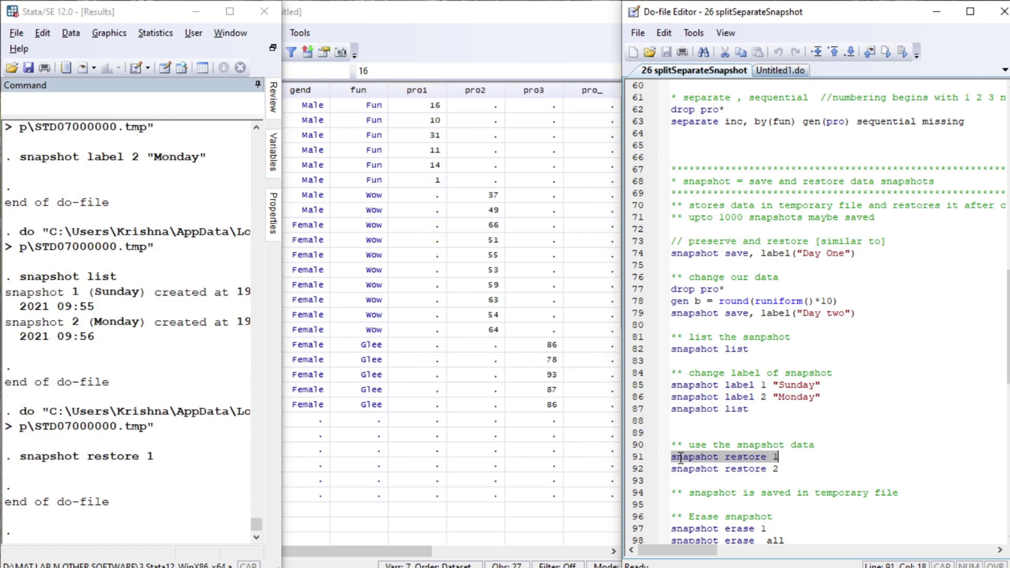
left_click(435, 42)
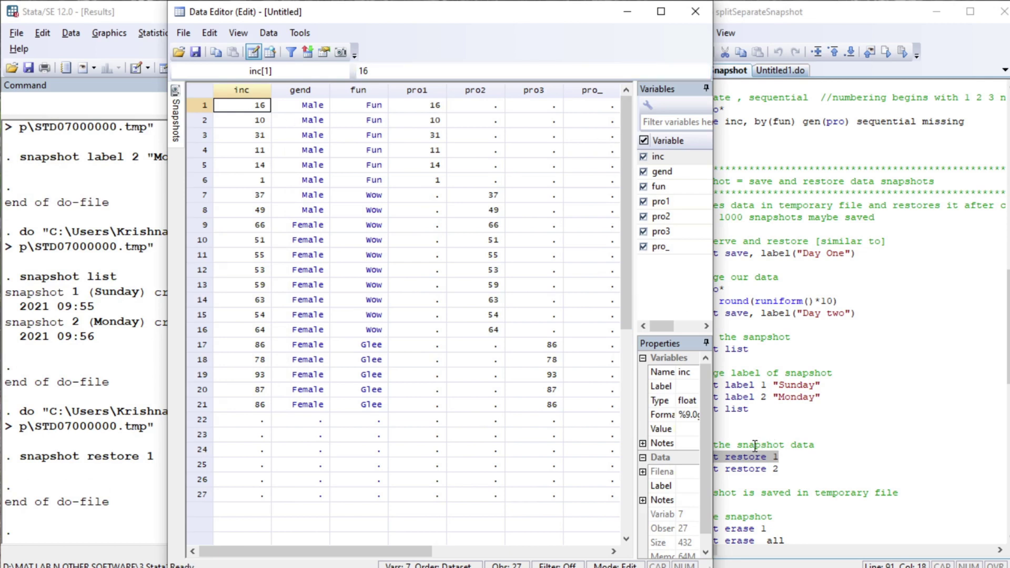
left_click(743, 467)
Step: Restore snapshot 2, bringing back inc, gend, fun and b
key("Home")
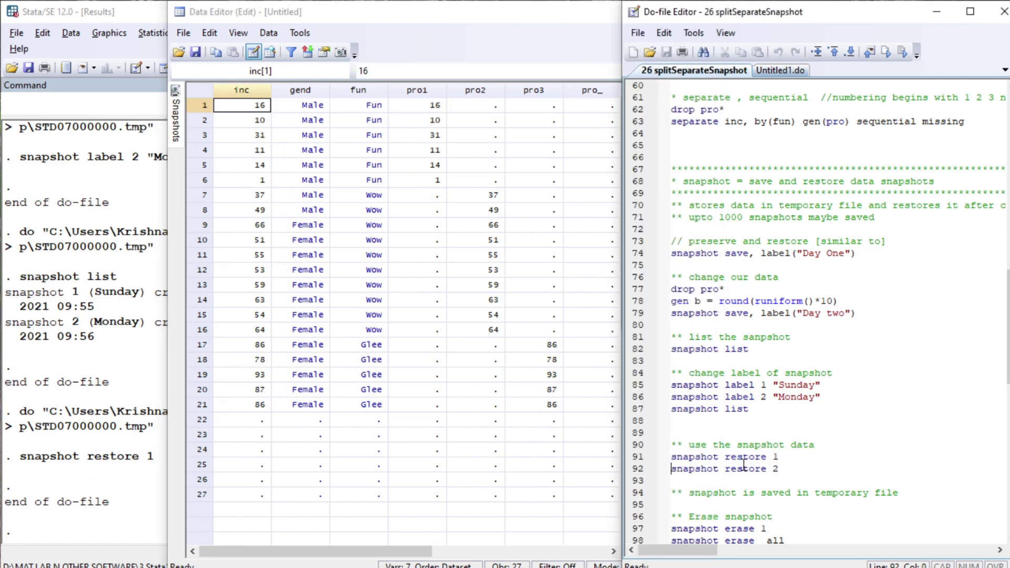
key("shift+End")
key("ctrl+d")
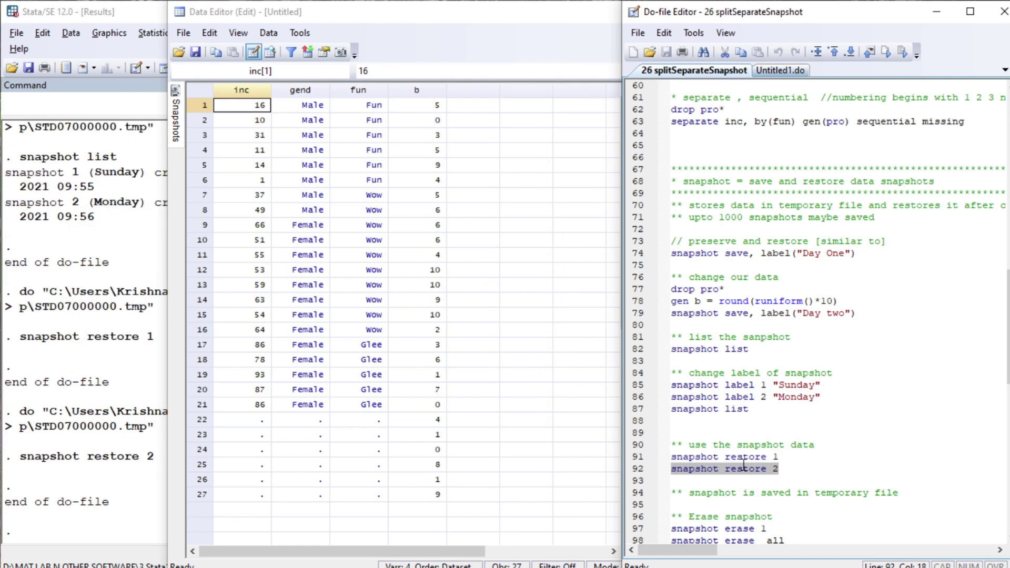
key("Home")
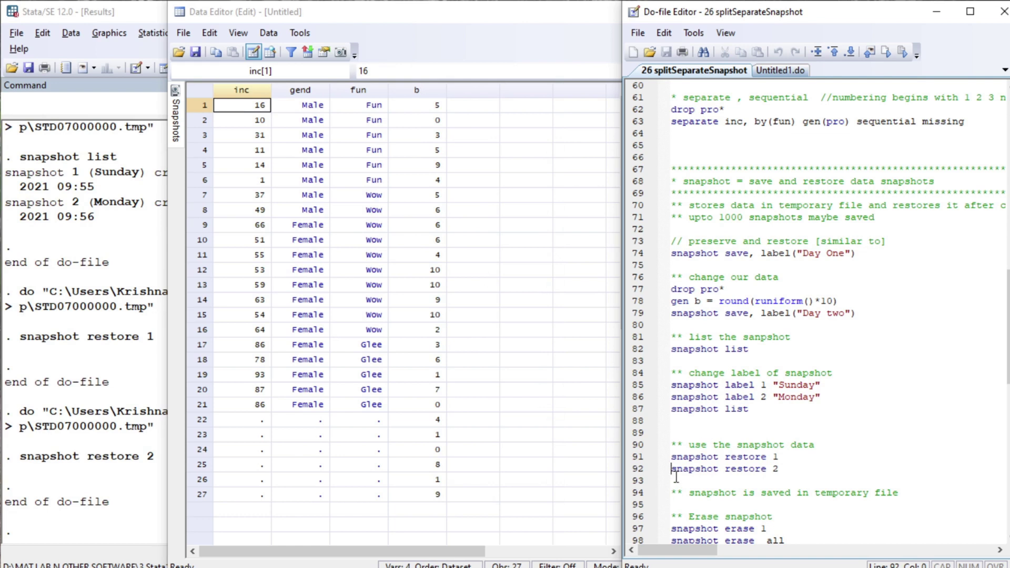
Step: Erase snapshot 1 with snapshot erase 1
scroll(677, 477, "down", 7)
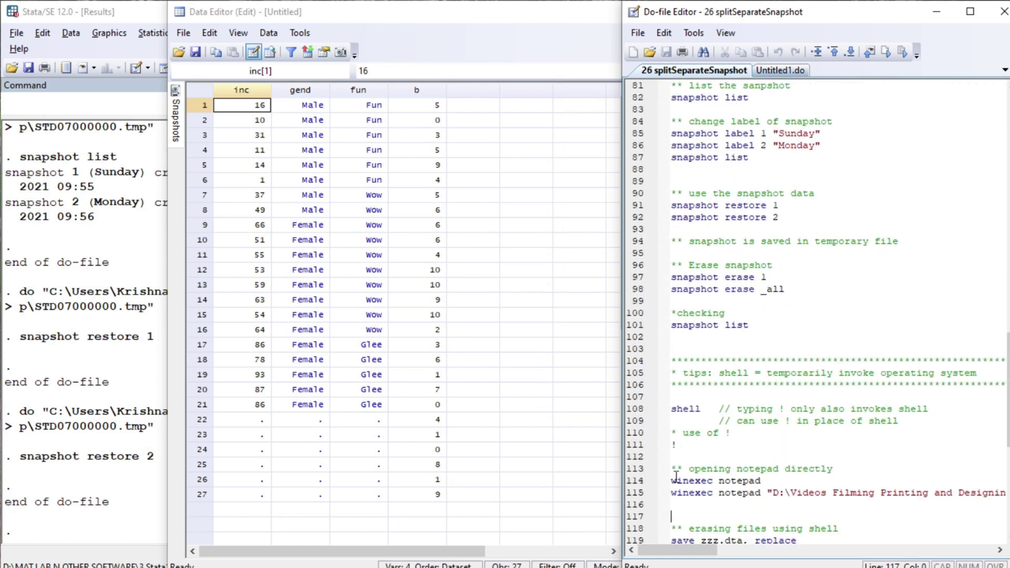
key("Down")
key("Down")
key("Down")
key("Down")
key("Up")
key("shift+End")
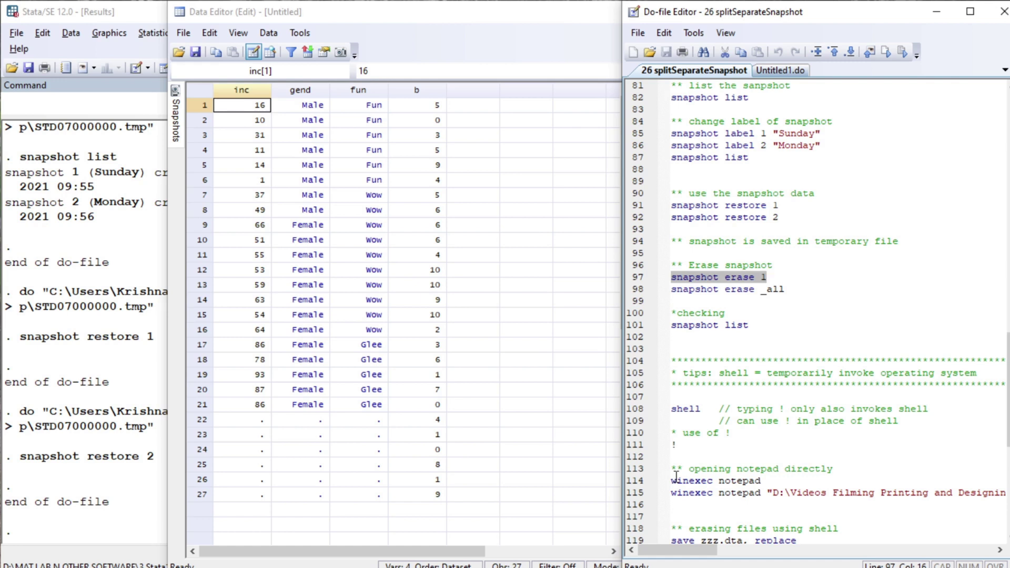
key("ctrl+d")
key("Home")
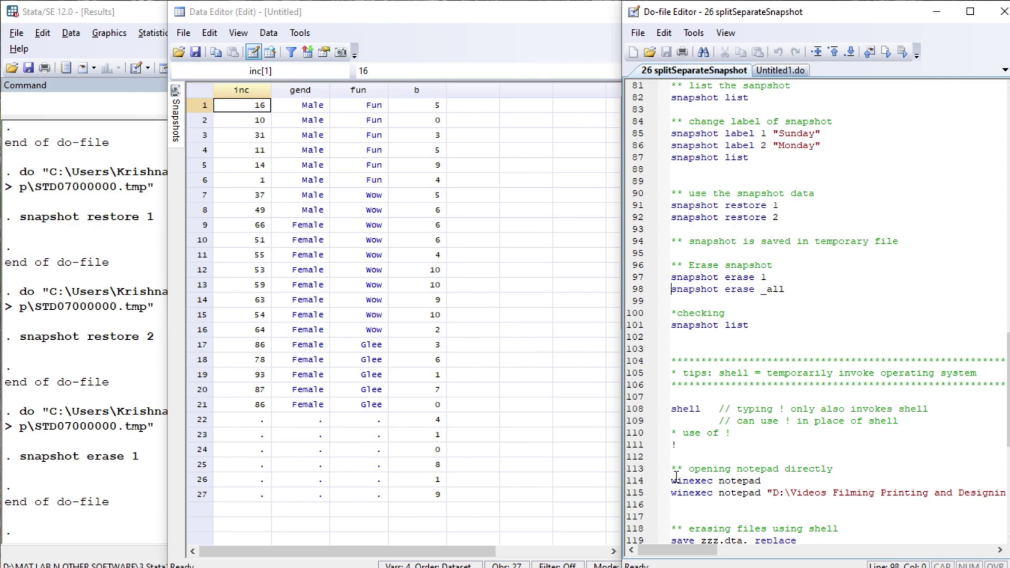
Step: Erase all remaining snapshots and run snapshot list to confirm none remain
key("shift+End")
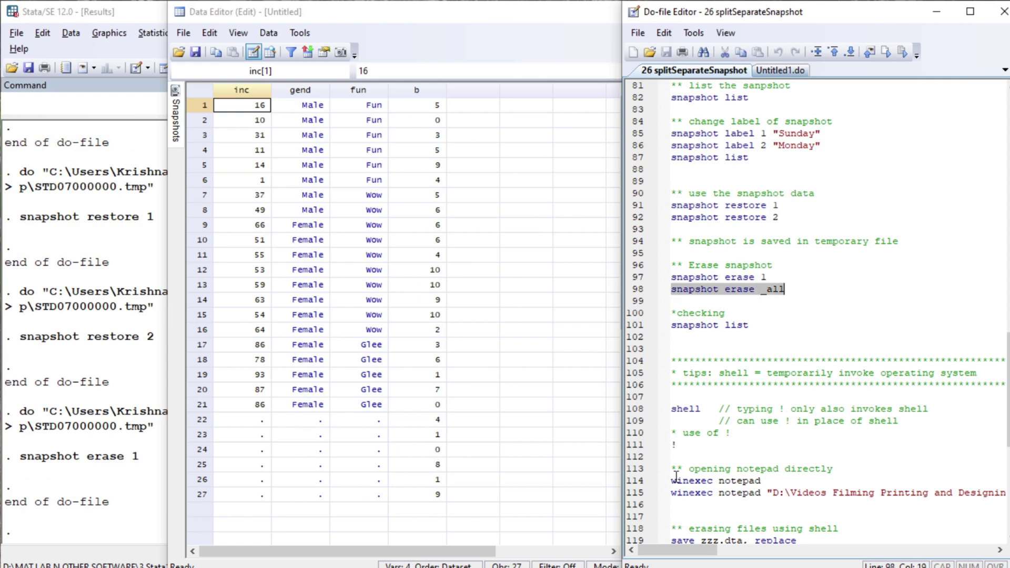
key("ctrl+d")
key("Home")
key("Down")
key("Down")
key("Down")
key("shift+End")
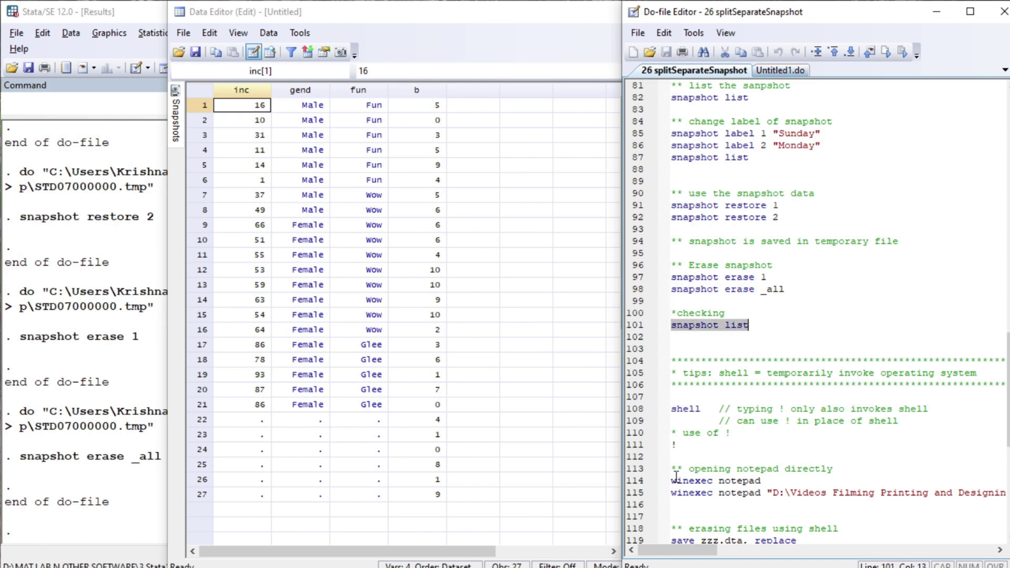
key("ctrl+d")
Step: Select the shell command on line 108
left_click(676, 478)
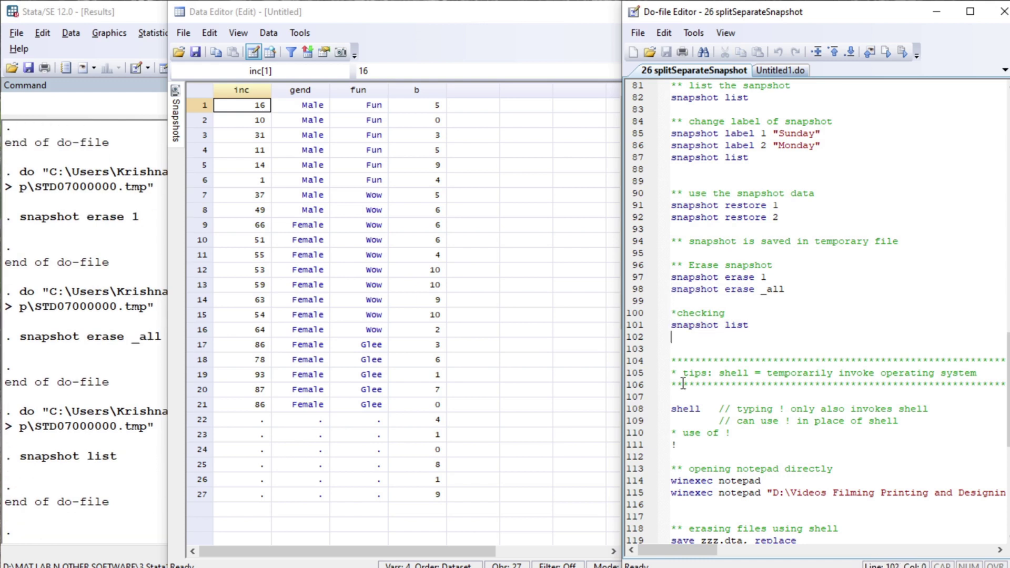
key("Down")
key("Down")
key("Down")
key("Down")
key("Down")
key("Down")
key("Down")
key("Down")
key("Down")
key("Down")
key("Down")
key("Down")
key("Down")
key("Down")
key("Down")
key("Down")
key("Down")
key("Down")
key("Down")
key("Down")
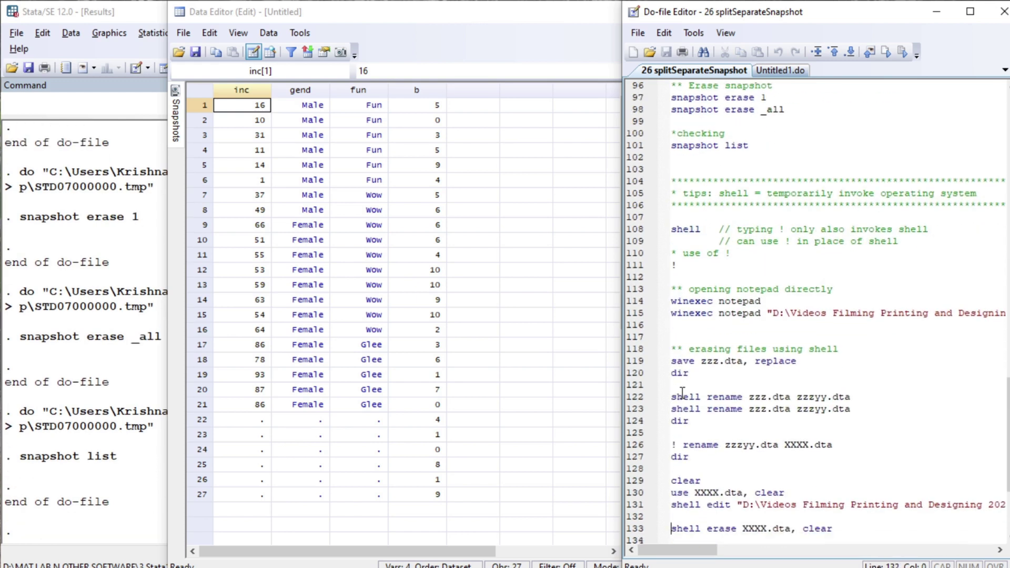
key("Up")
key("Up")
key("Up")
key("Up")
key("Up")
key("Up")
key("Up")
key("Up")
key("Up")
key("Up")
key("Up")
key("Up")
key("Up")
key("Up")
key("Up")
key("Up")
key("Up")
key("Up")
key("Up")
key("Up")
key("Up")
key("Up")
key("Up")
key("Up")
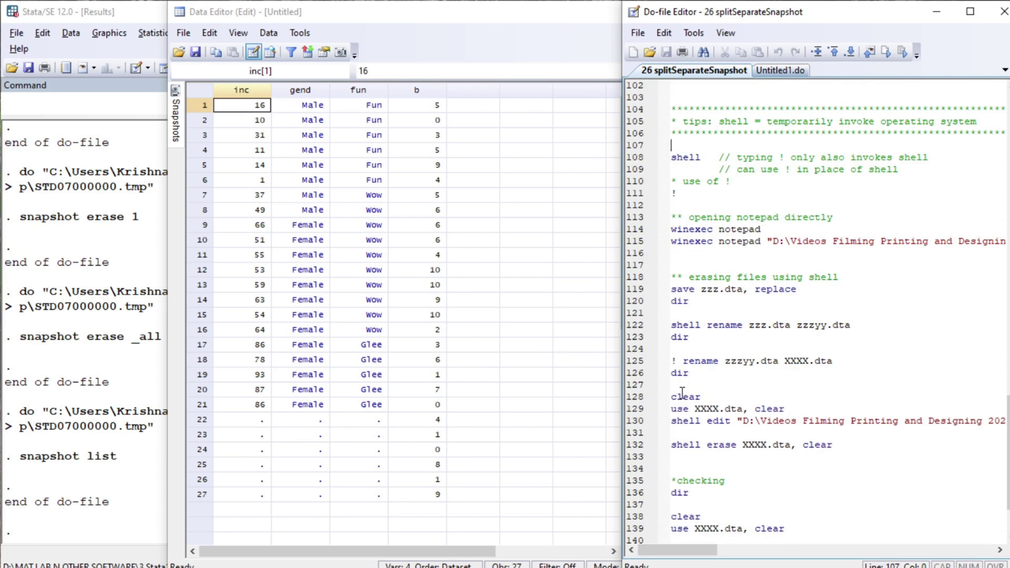
key("Down")
key("shift+Right")
key("shift+Right")
key("shift+Right")
key("shift+Right")
key("shift+Right")
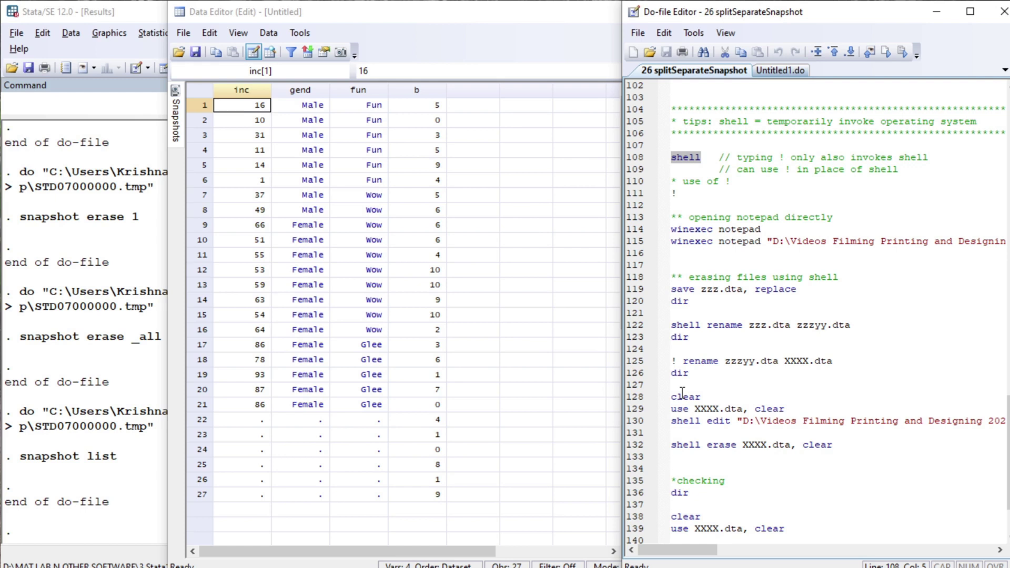
Step: Open a command prompt via shell, run dir on the working folder, then exit
key("shift+End")
key("ctrl+d")
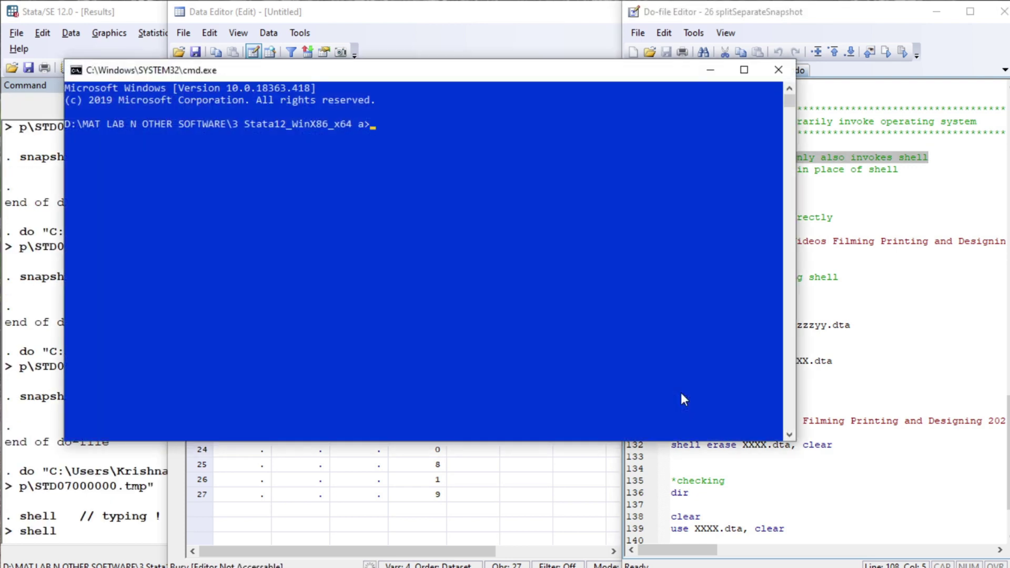
type("dir")
key("Return")
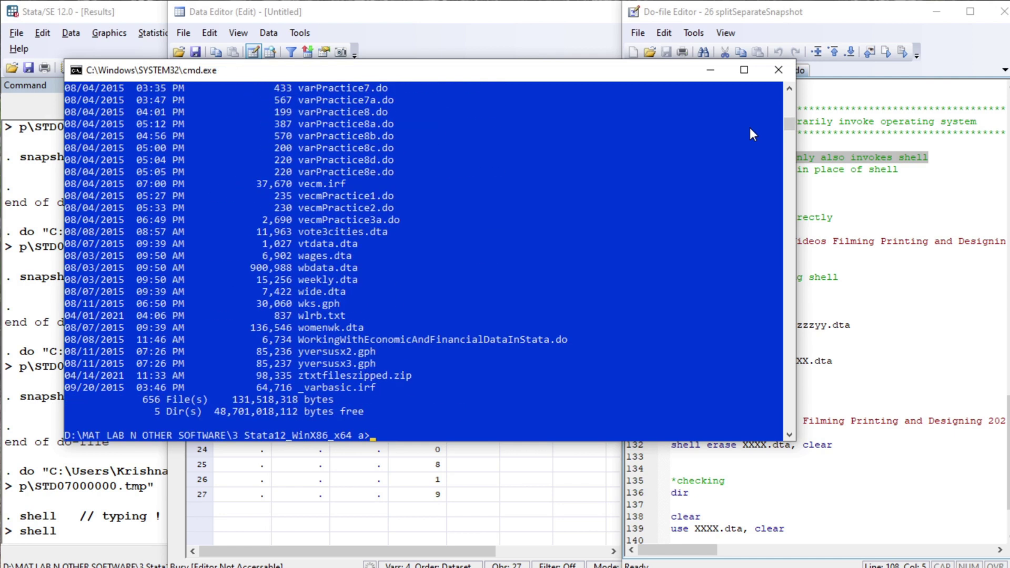
type("exit")
key("Return")
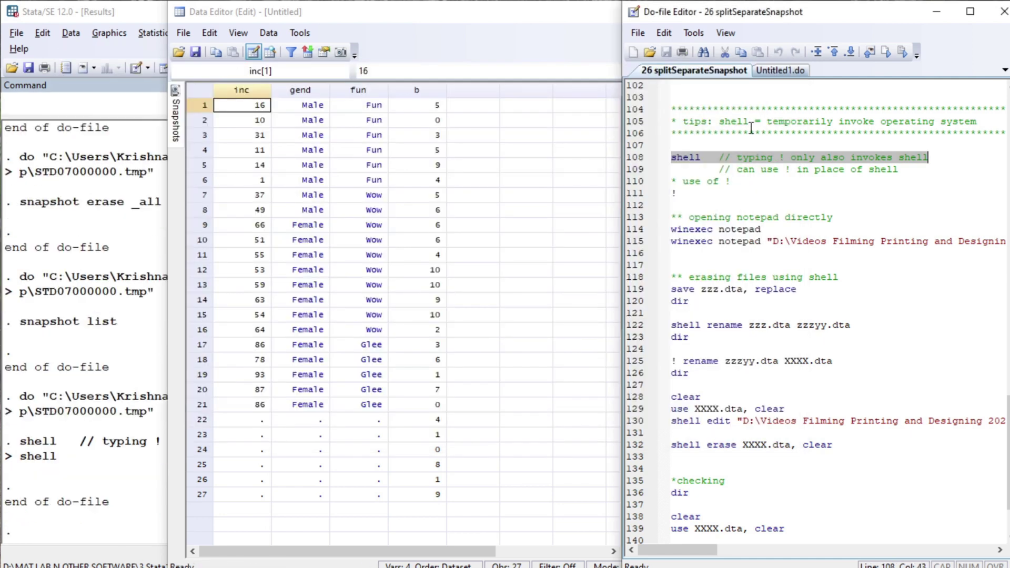
Step: Launch a blank Notepad with winexec notepad, then close it
left_click(700, 230)
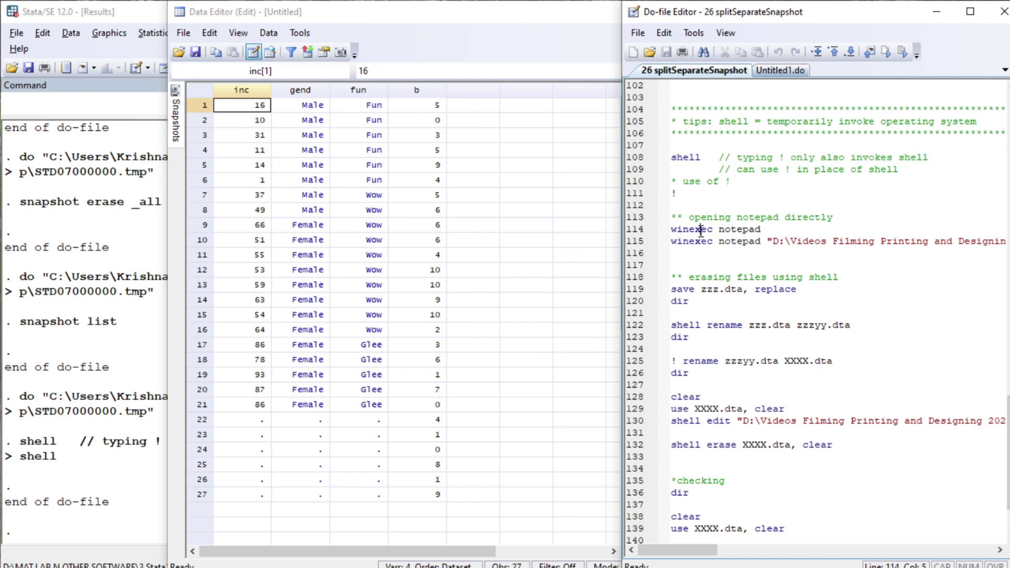
key("Left")
key("shift+End")
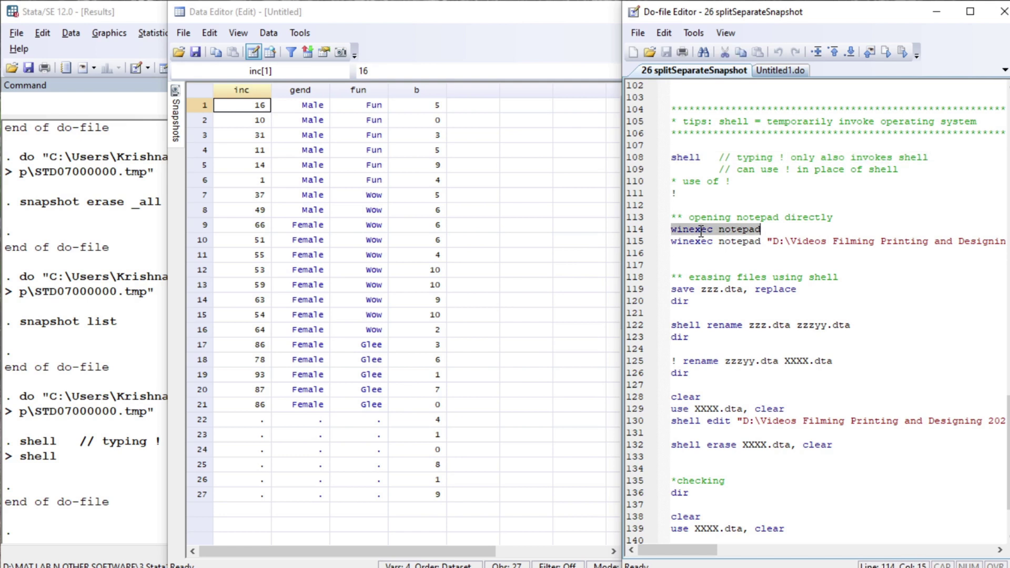
key("ctrl+d")
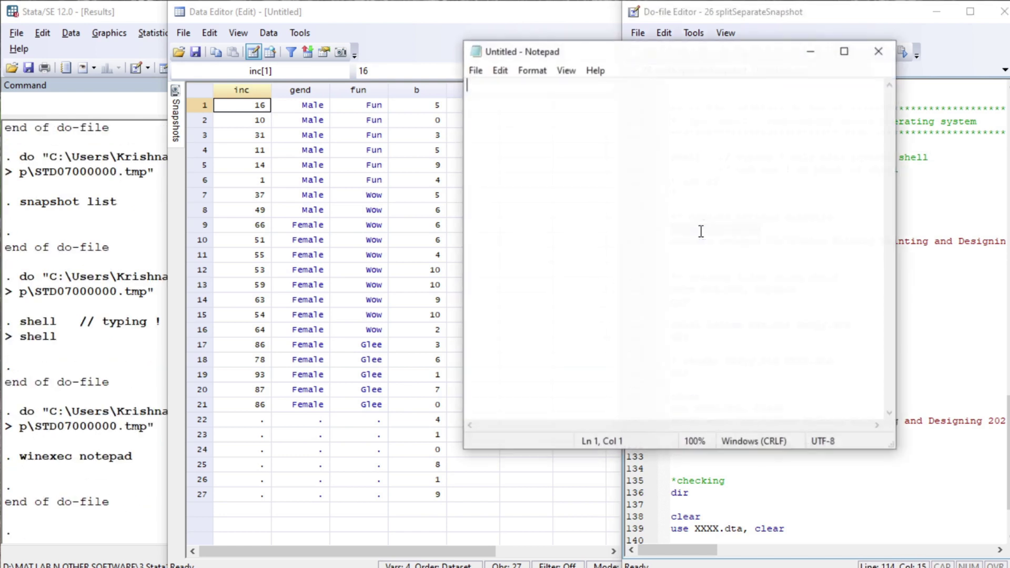
left_click(887, 50)
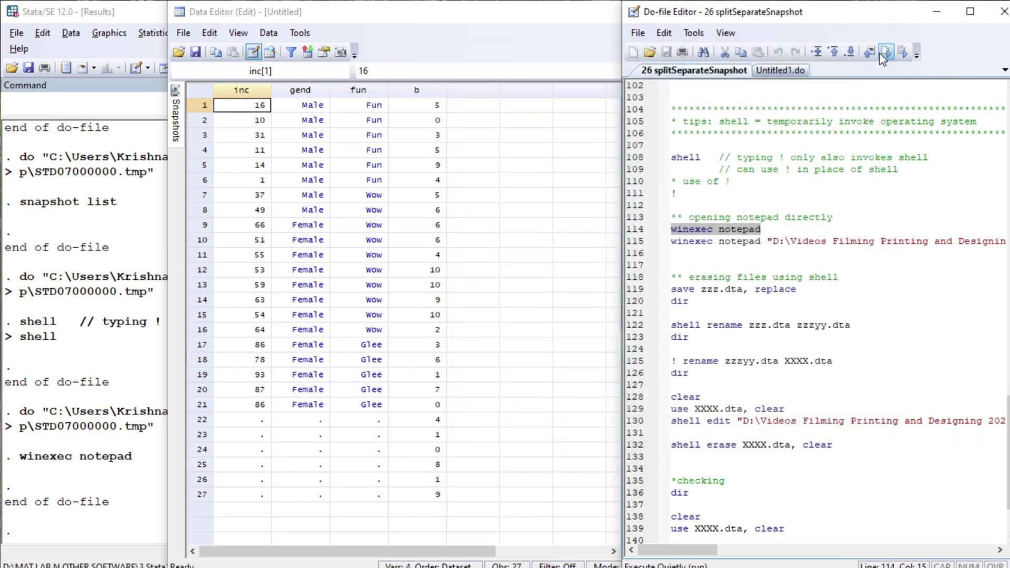
Step: Open the 21 ipolateMvencodePctile do-file in Notepad via winexec, then close it
key("Down")
key("Home")
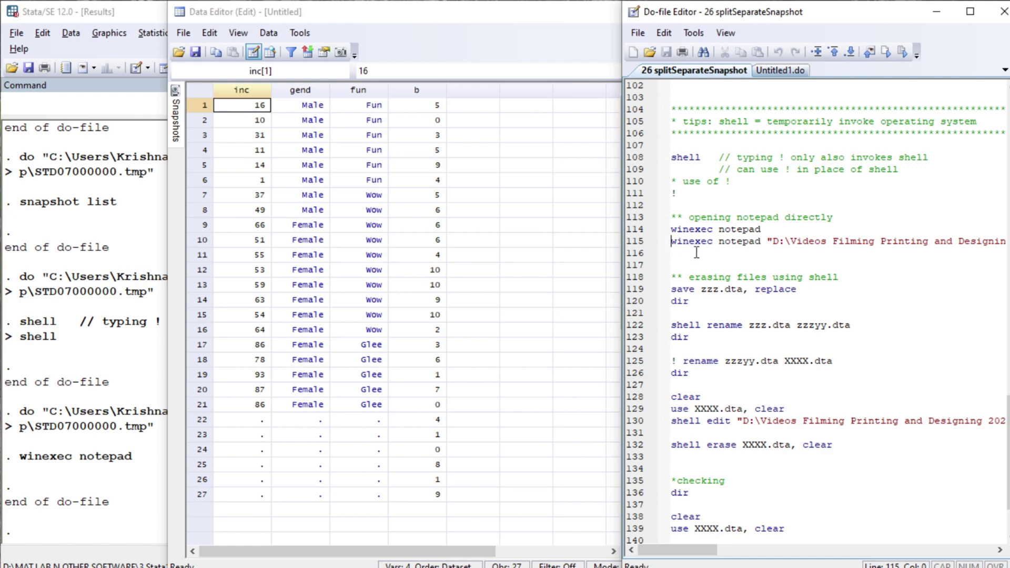
key("shift+End")
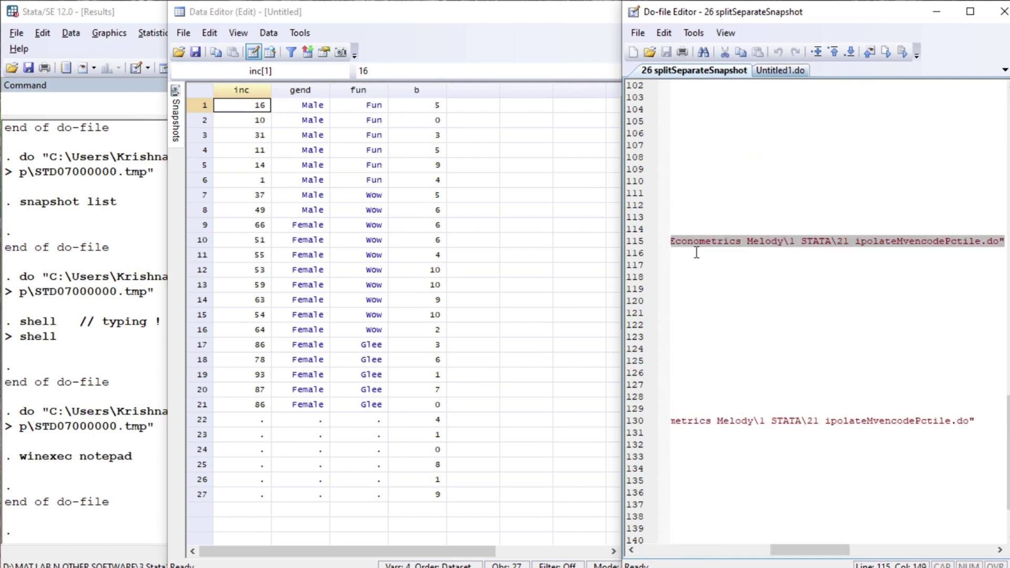
key("ctrl+d")
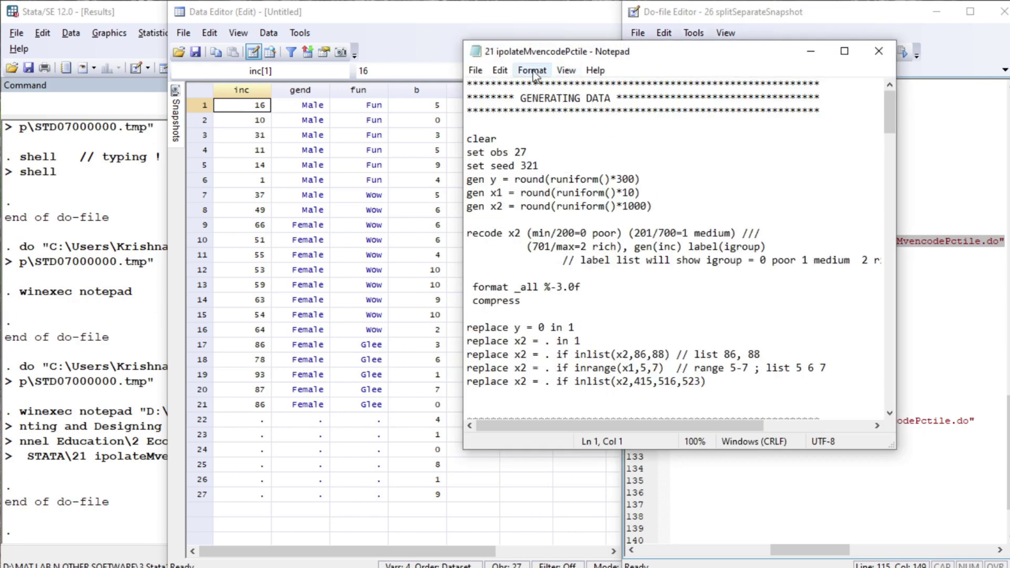
left_click(879, 51)
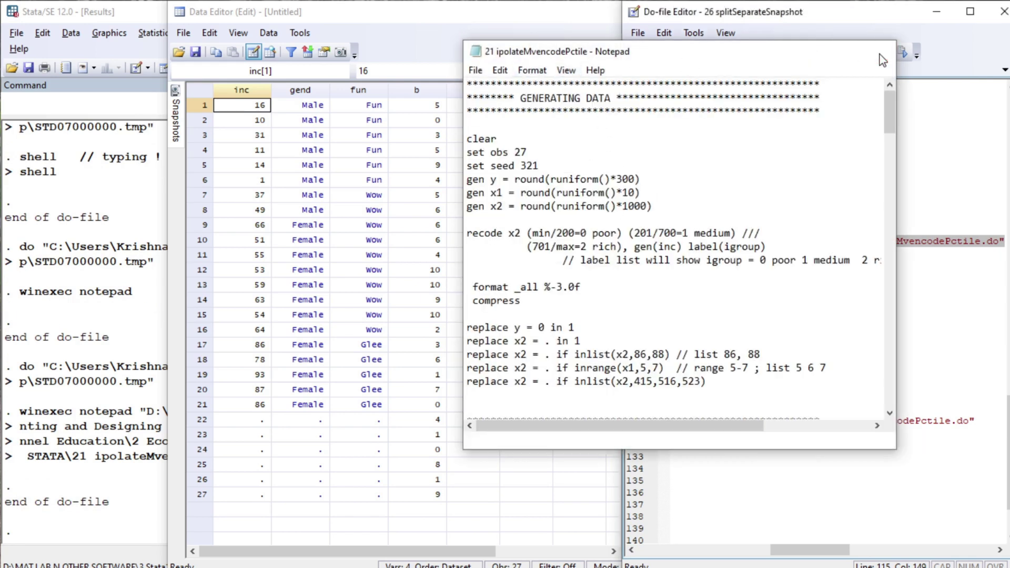
Step: Select the save zzz.dta, replace line
left_click(705, 241)
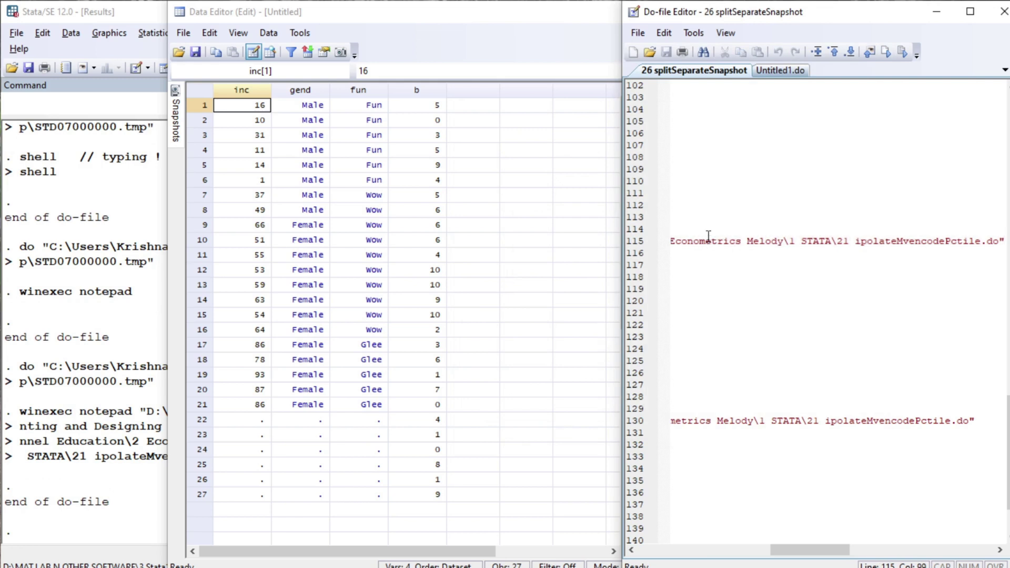
key("Home")
key("Down")
key("Down")
key("Down")
key("Down")
key("shift+End")
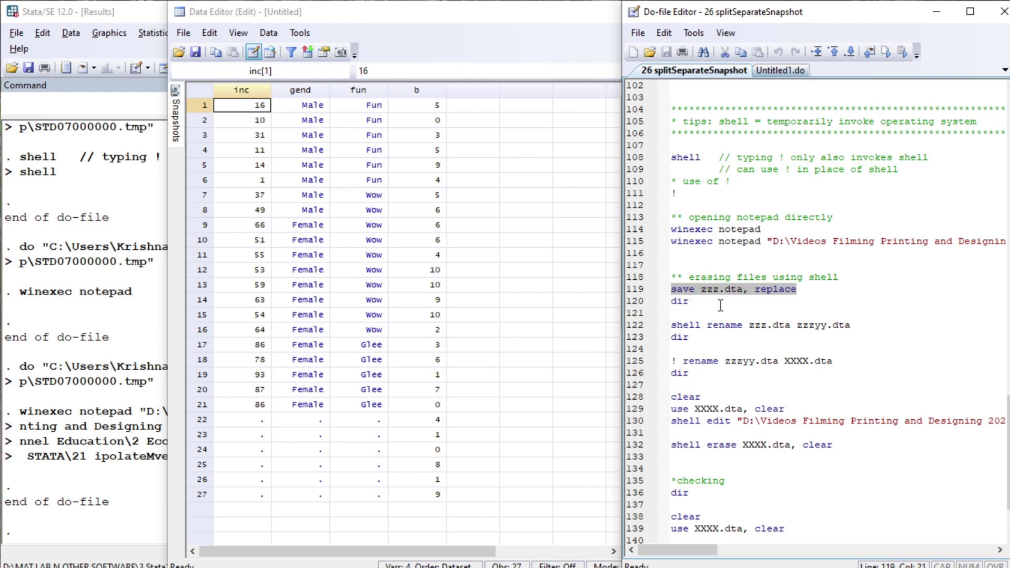
Step: Save the data as zzz.dta and list the working folder with dir
key("ctrl+d")
key("Down")
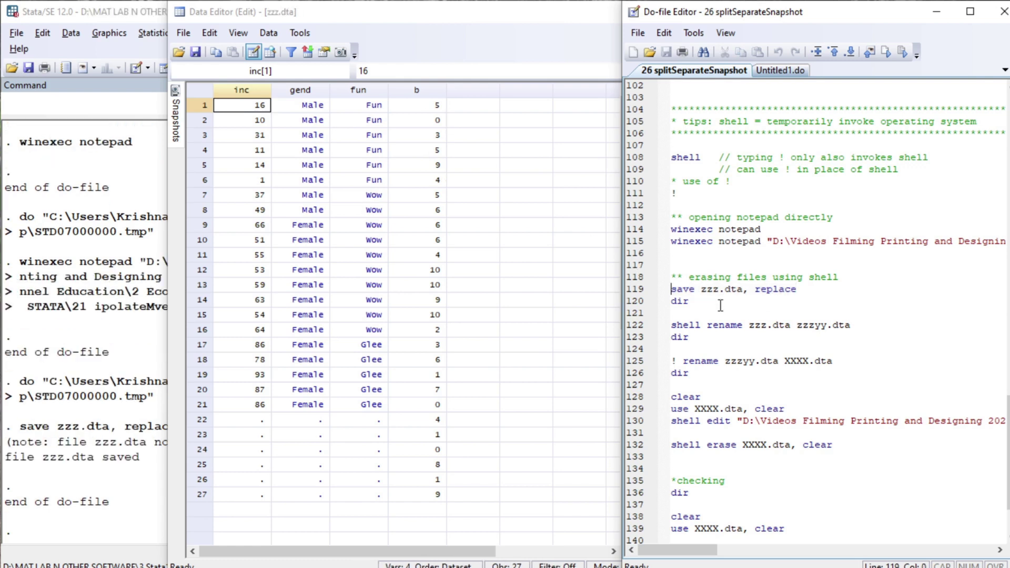
key("shift+End")
key("ctrl+d")
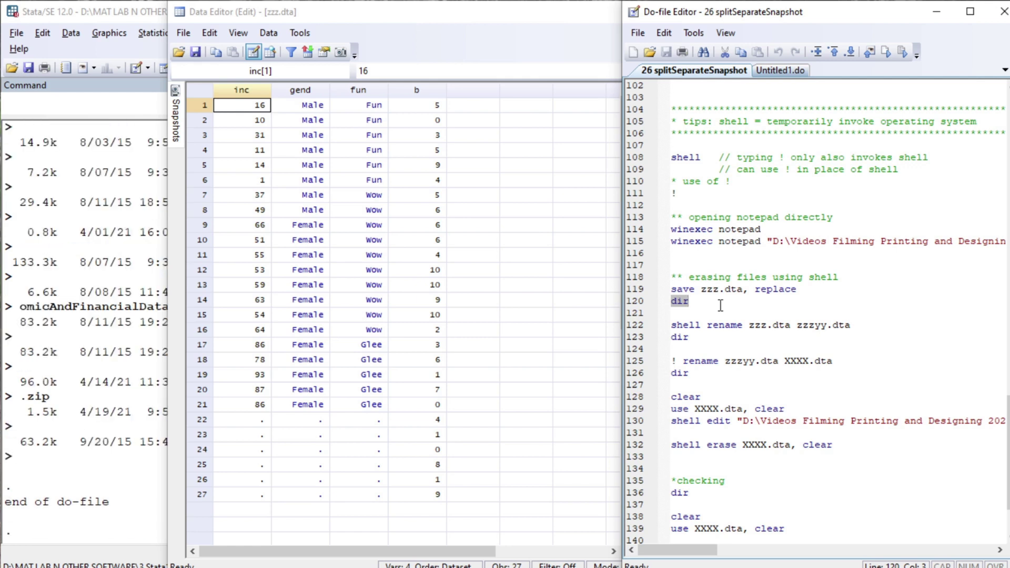
left_click(138, 284)
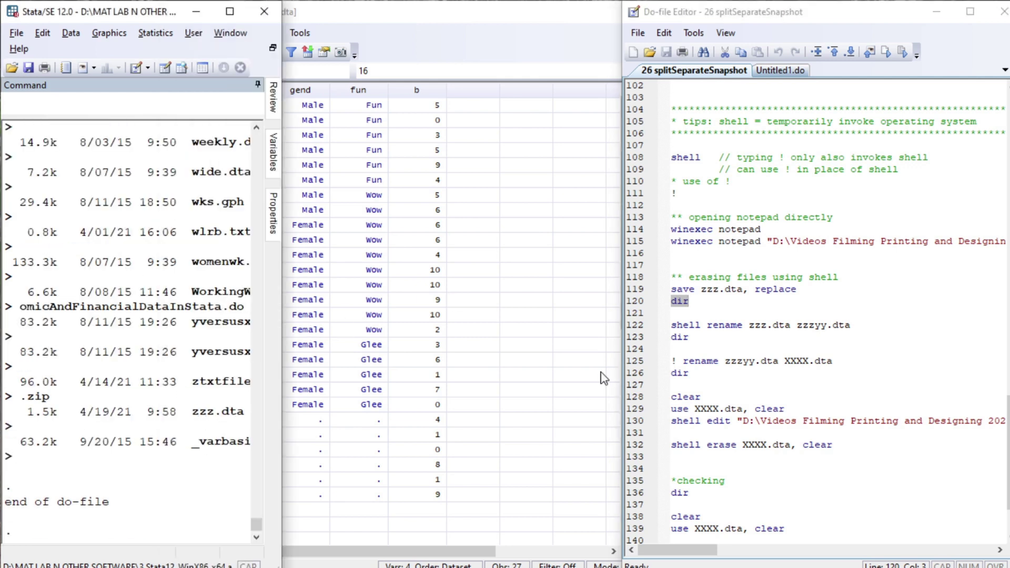
left_click(703, 337)
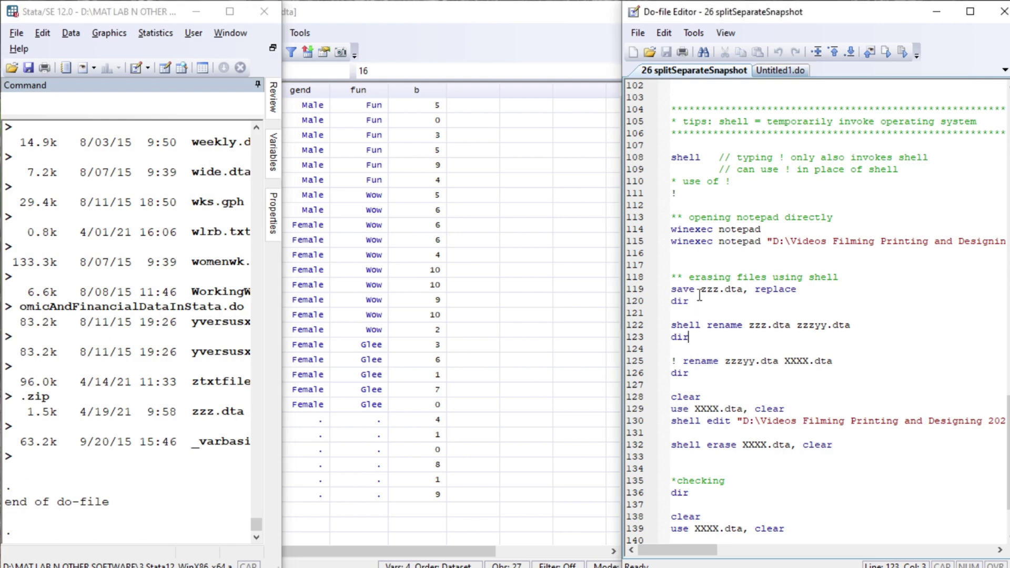
Step: Rename zzz.dta to zzzyy.dta with shell rename and confirm it with dir
left_click(684, 326)
key("shift+End")
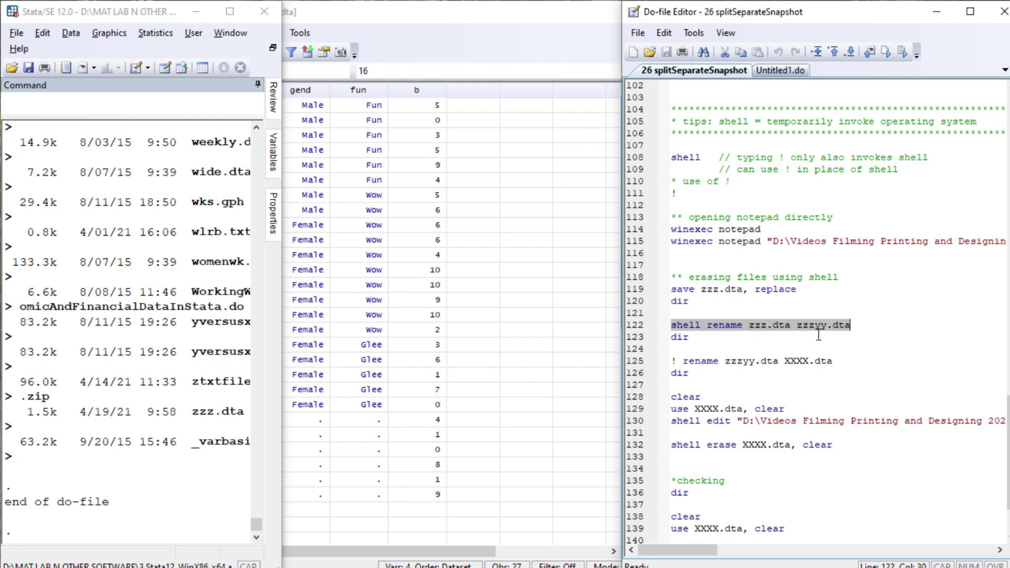
key("ctrl+d")
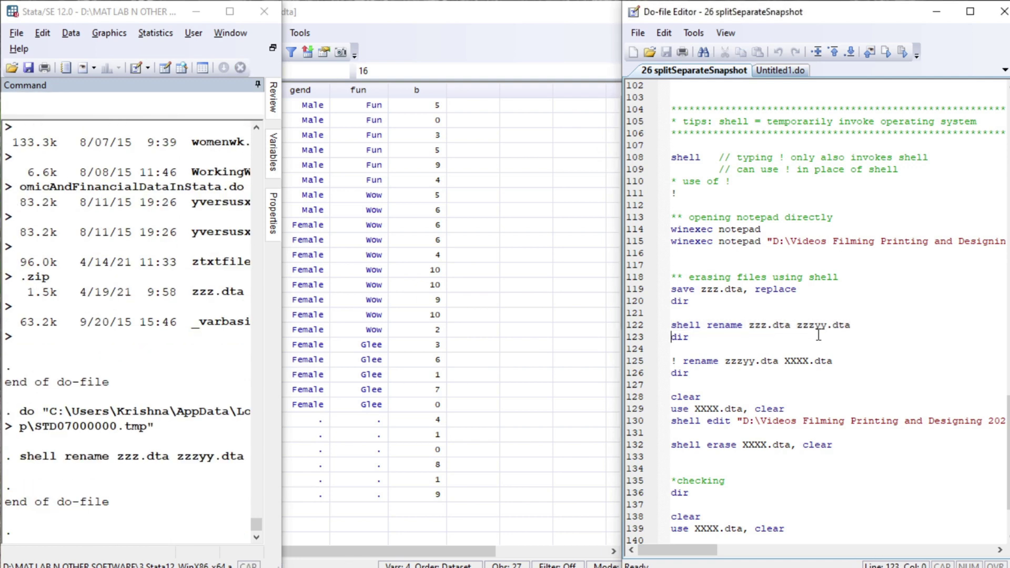
key("shift+End")
key("ctrl+d")
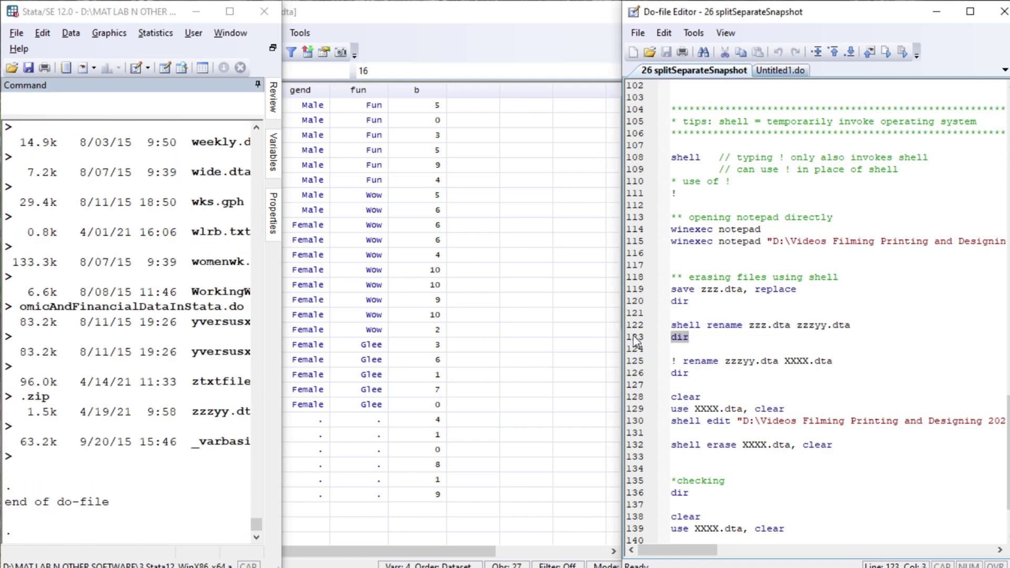
left_click(688, 325)
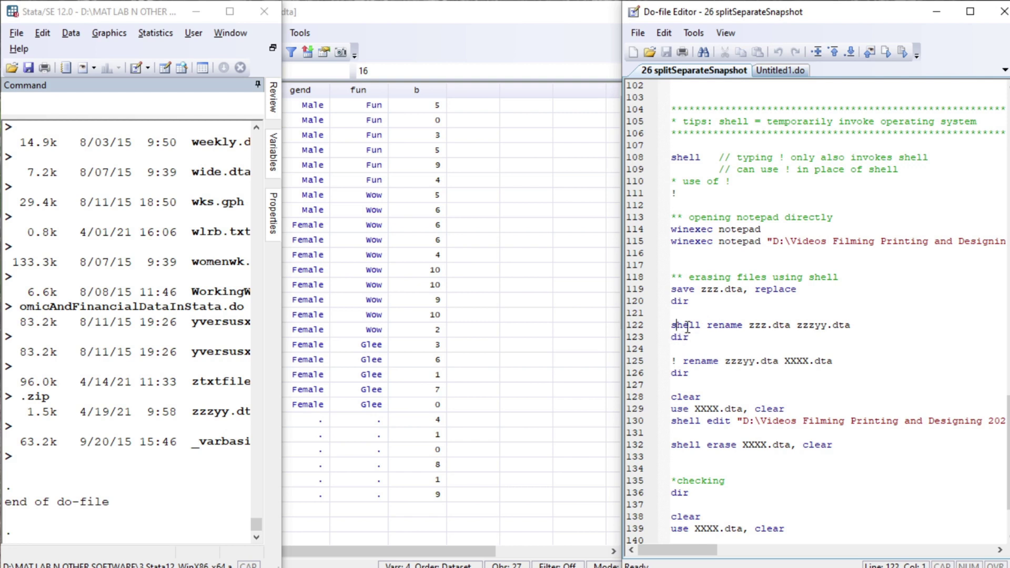
Step: Compare the word shell on the rename line with the ! rename line below
key("shift+Right")
key("shift+Right")
key("shift+Right")
key("shift+Right")
key("shift+Right")
key("Left")
key("shift+Right")
key("shift+Right")
key("shift+Right")
key("shift+Right")
key("shift+Right")
key("Left")
key("Down")
key("Up")
key("Up")
key("Up")
key("shift+Right")
key("shift+Right")
key("shift+Right")
key("Left")
key("Down")
key("Down")
key("shift+Right")
key("Left")
key("Up")
key("Up")
key("Up")
Step: Insert a lone ! line, run it to open a command shell, then exit
key("Return")
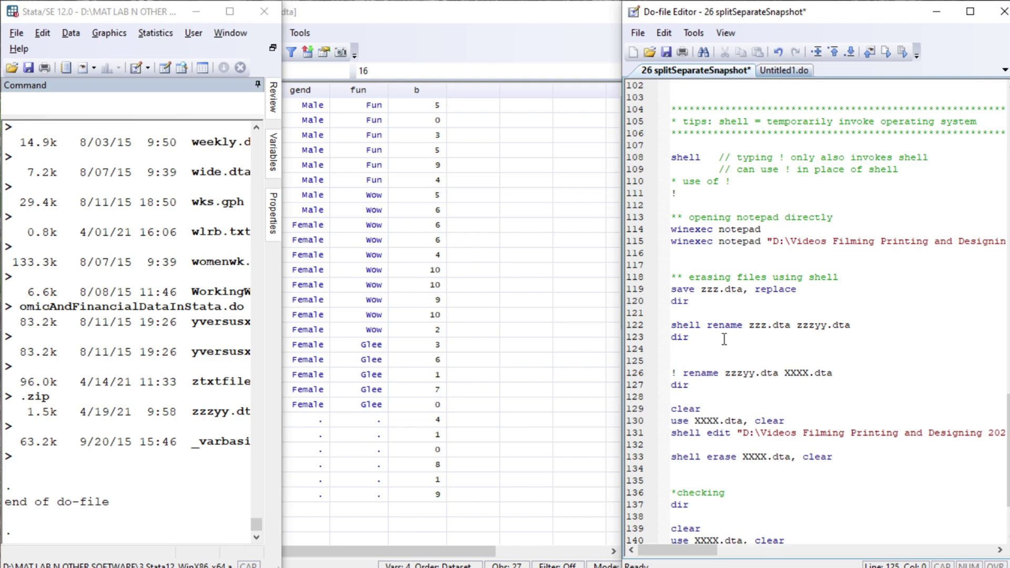
key("shift+Right")
key("ctrl+d")
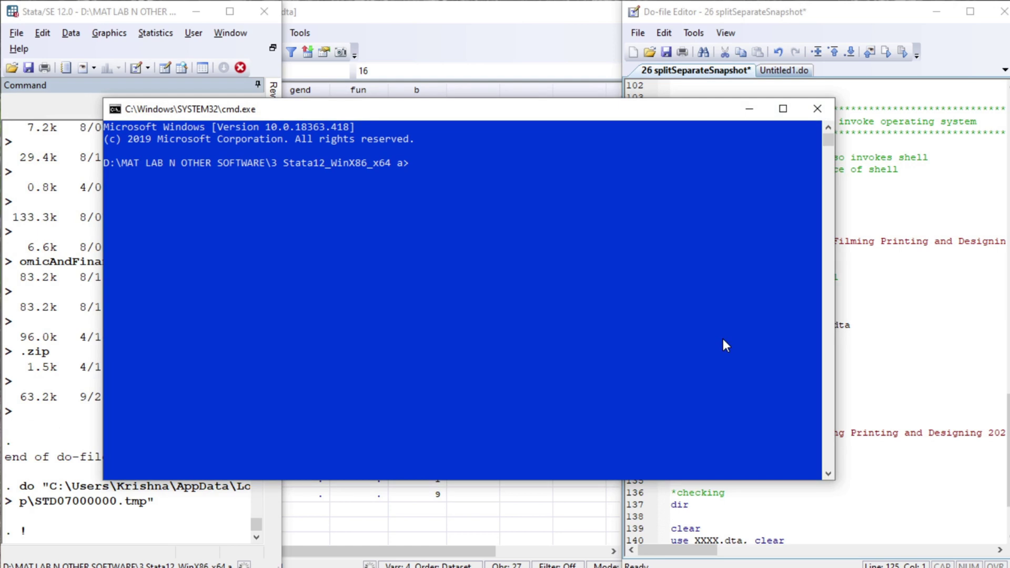
type("exit")
key("Return")
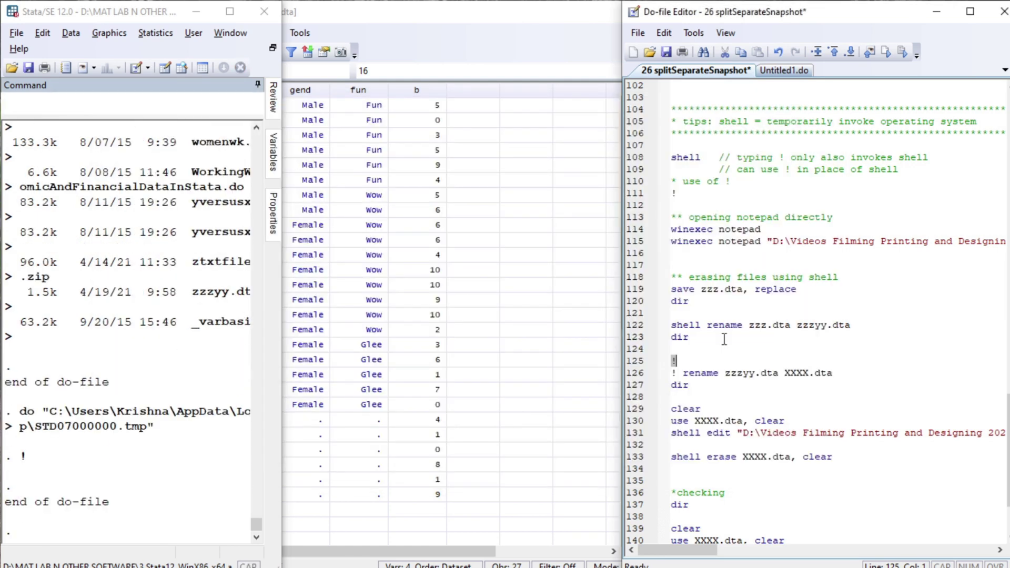
Step: Rename zzzyy.dta to XXXX.dta with ! rename and list the folder with dir
key("Left")
key("Down")
key("shift+Right")
key("shift+Right")
key("shift+Right")
key("shift+Right")
key("shift+Right")
key("shift+Right")
key("shift+Right")
key("shift+Right")
key("shift+Right")
key("shift+Right")
key("shift+Right")
key("shift+Right")
key("shift+Right")
key("shift+Right")
key("shift+Right")
key("shift+Right")
key("shift+Right")
key("shift+Right")
key("shift+Right")
key("shift+Right")
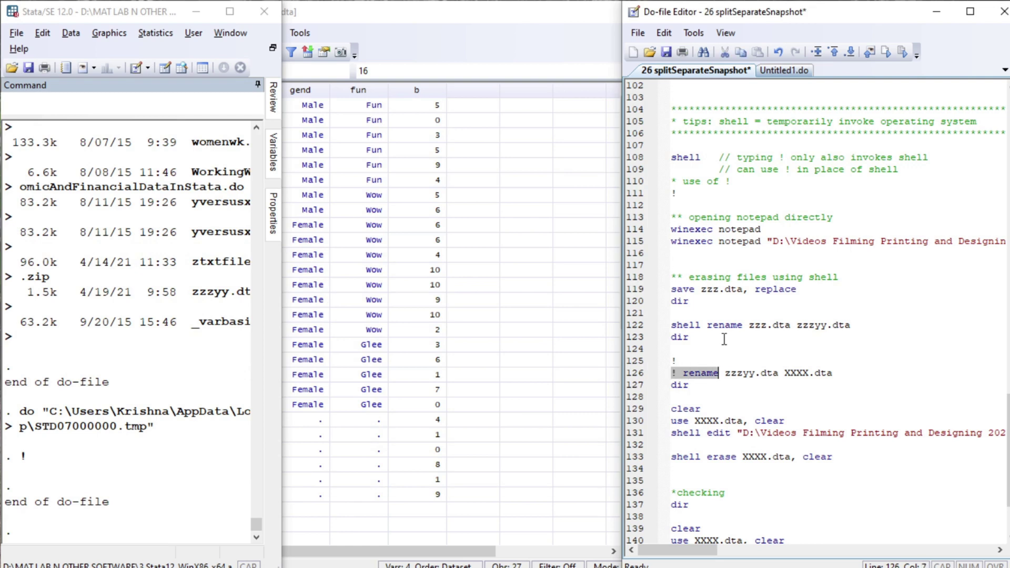
key("shift+Right")
key("shift+Down")
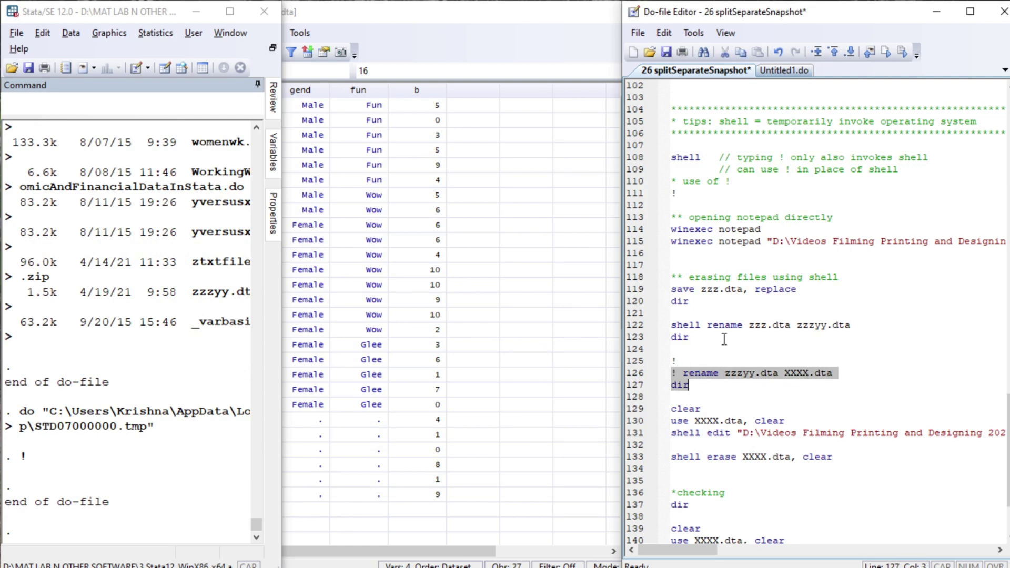
key("ctrl+d")
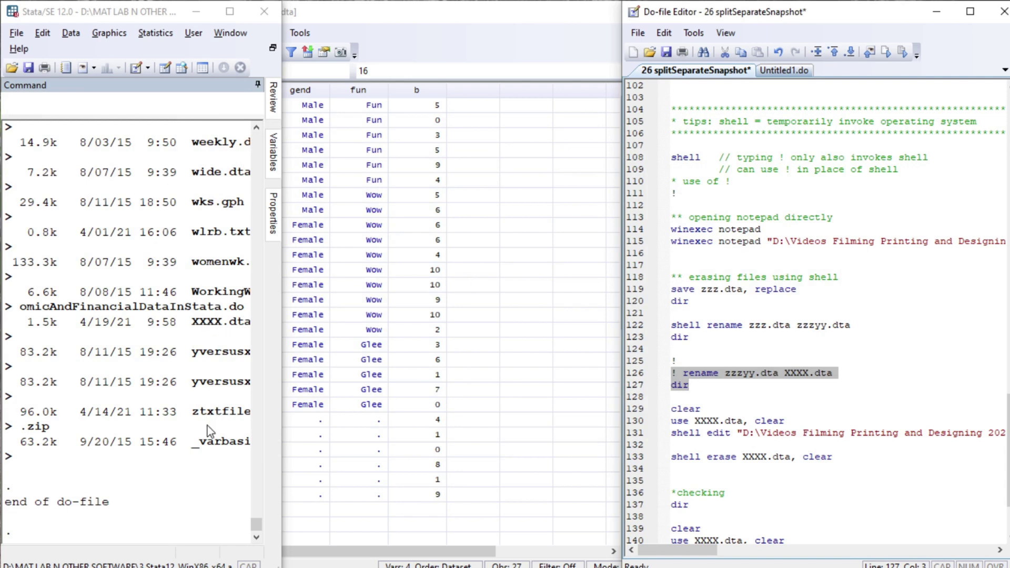
Step: Clear memory and reload the data with 'use XXXX.dta, clear'
left_click(694, 399)
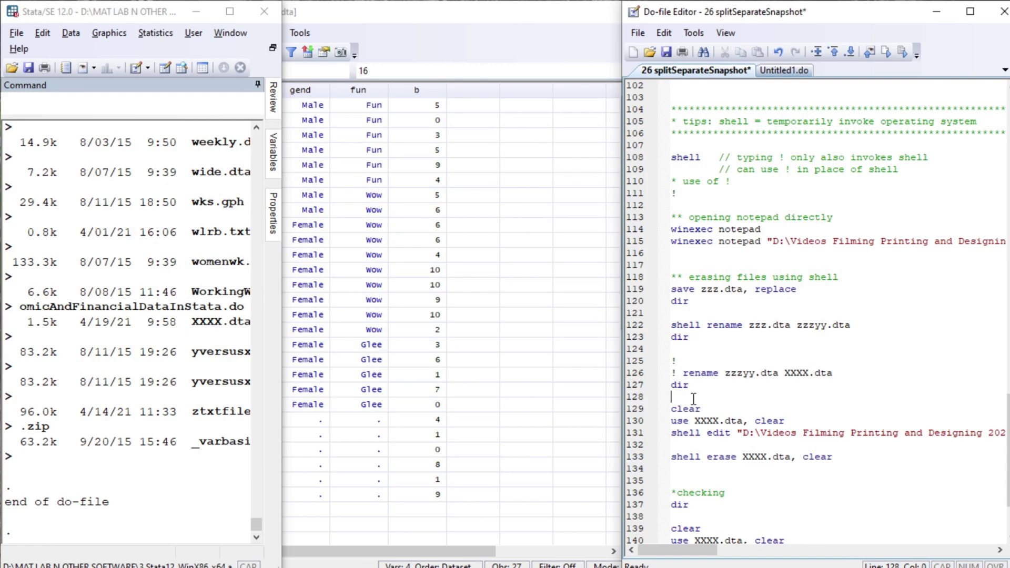
key("Down")
key("shift+End")
key("ctrl+d")
key("Home")
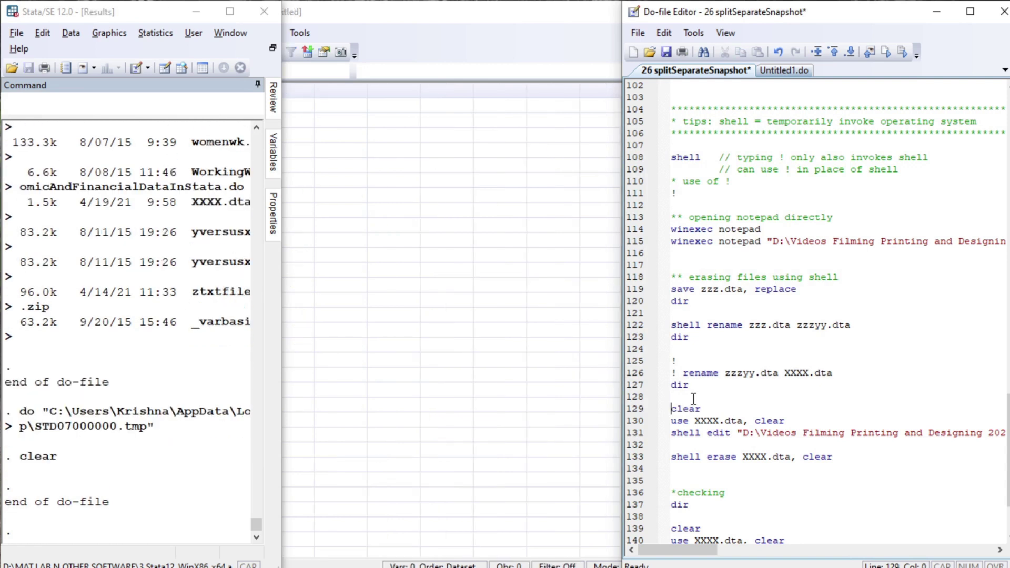
key("Down")
key("shift+End")
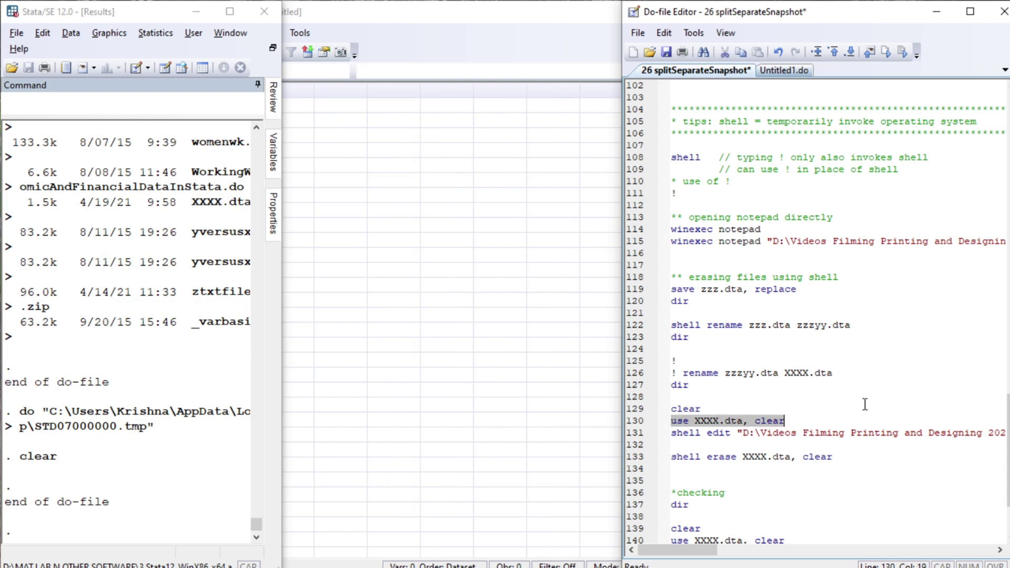
key("ctrl+d")
Step: Run the shell edit line on the 21 ipolateMvencodePctile do-file
key("Home")
key("Down")
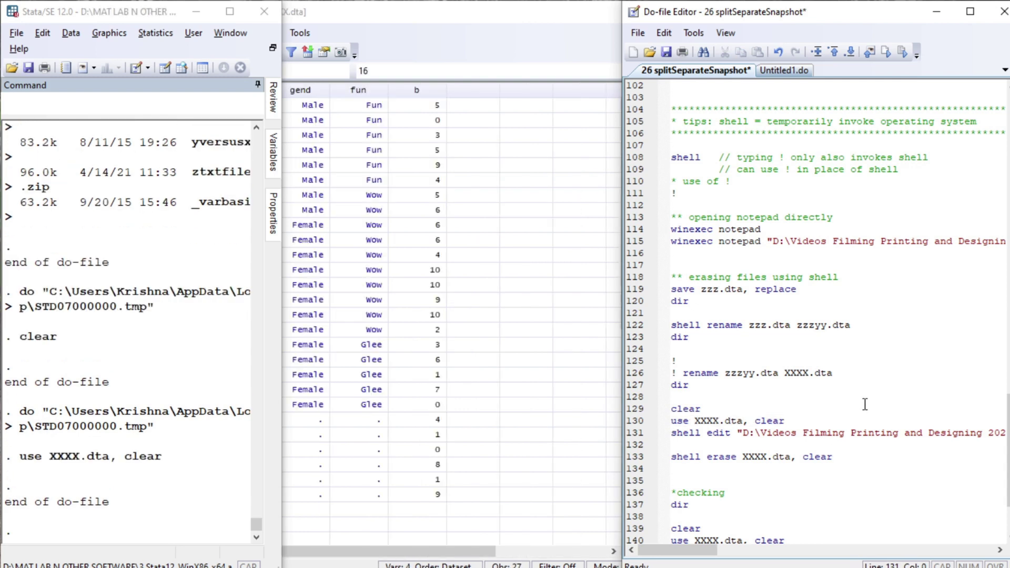
key("shift+End")
key("ctrl+d")
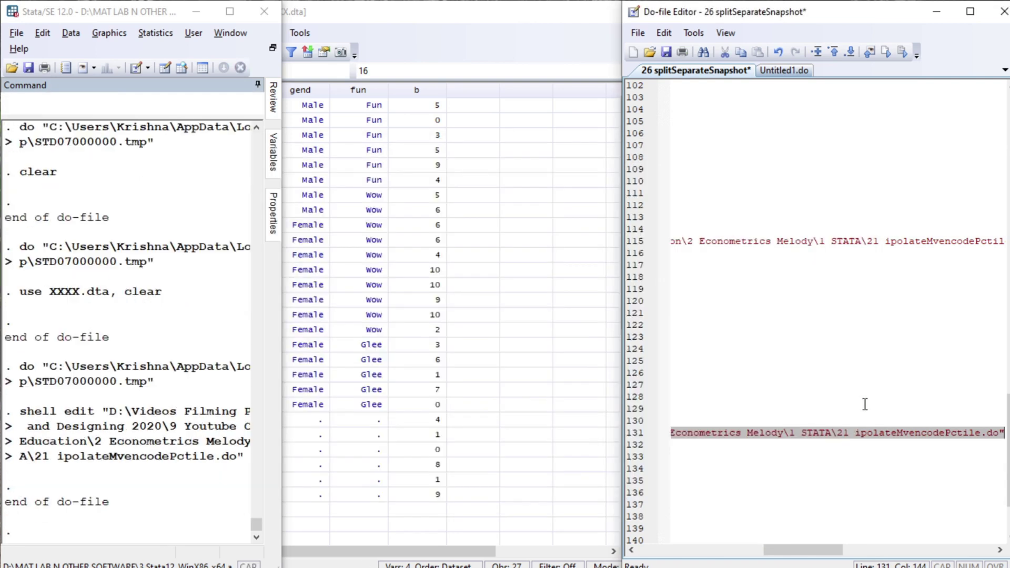
Step: Delete XXXX.dta with 'shell erase' and run 'dir' to confirm it is gone
key("Home")
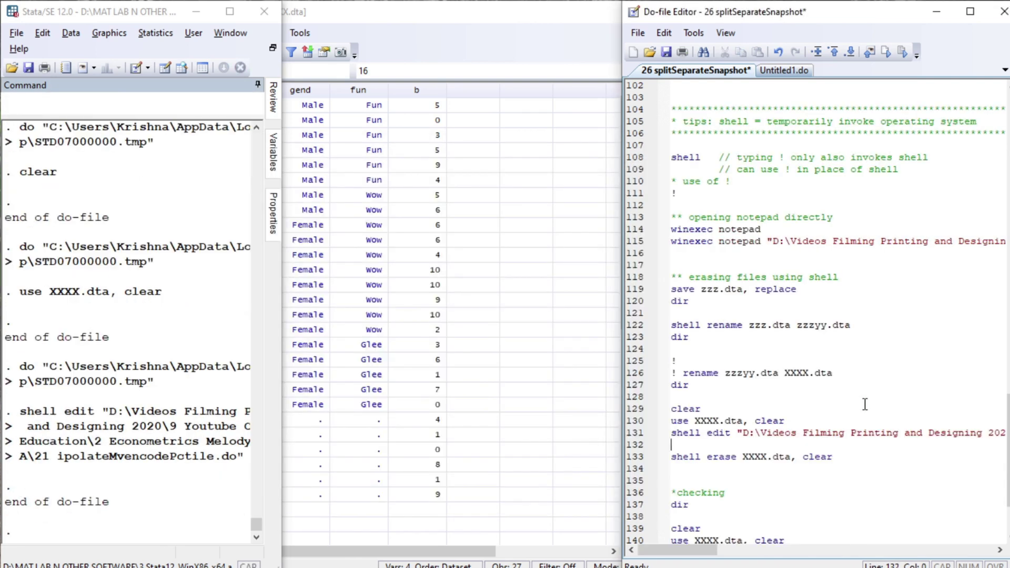
key("Down")
key("shift+End")
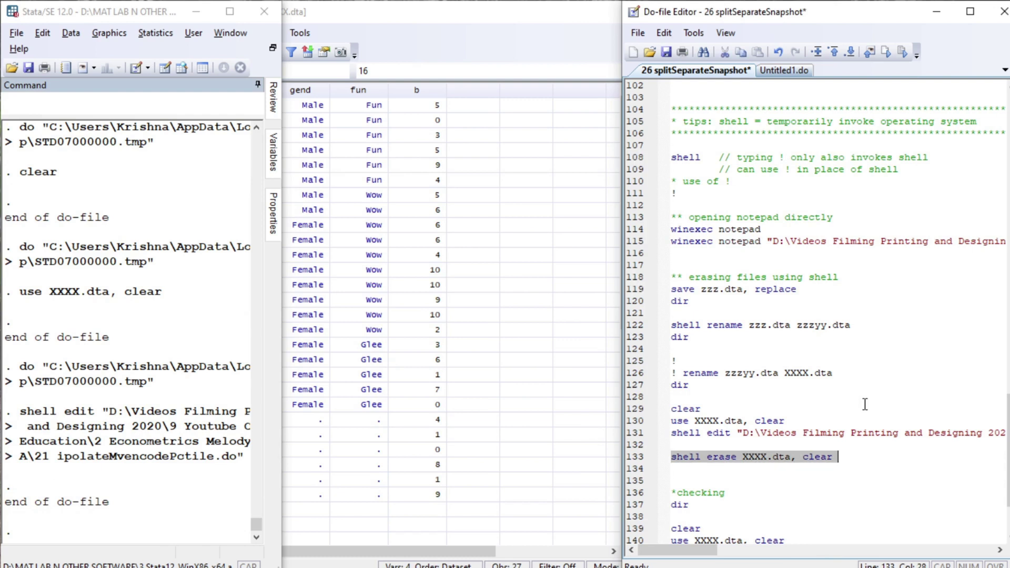
key("ctrl+d")
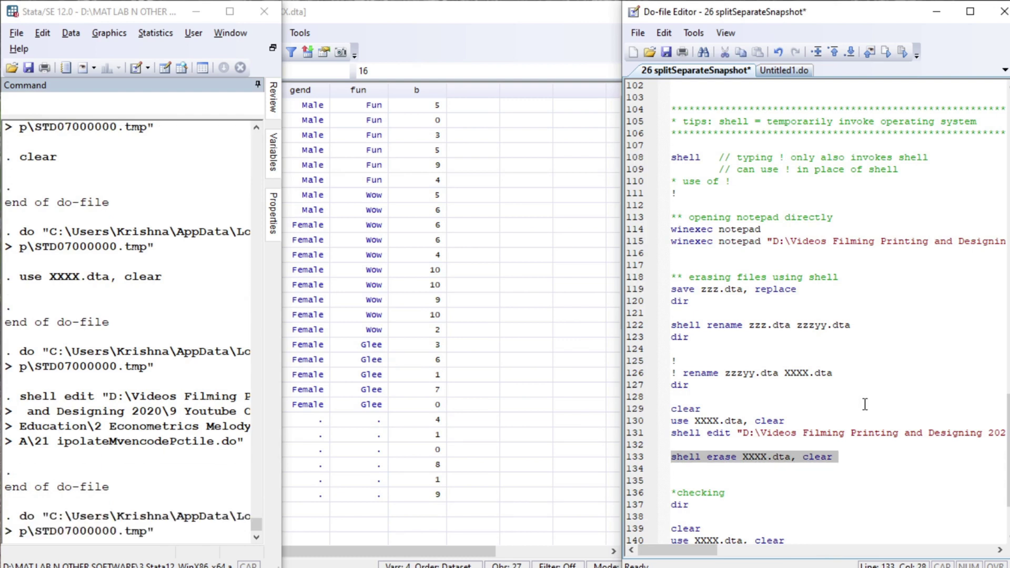
key("Home")
key("Down")
key("Down")
key("Down")
key("Down")
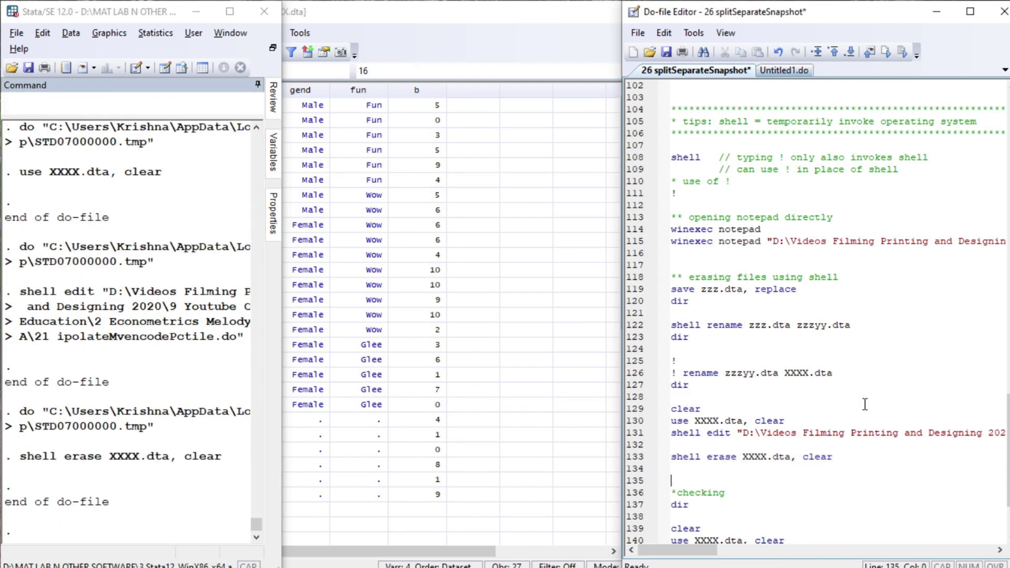
key("shift+End")
key("ctrl+d")
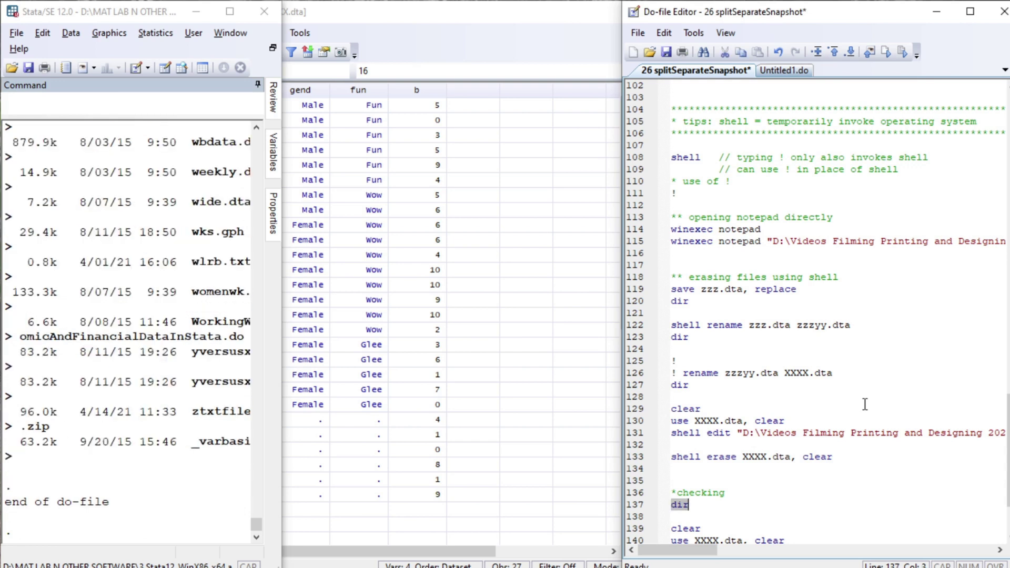
Step: Run 'clear' on line 139, then 'use XXXX.dta, clear', which fails with file not found r(601)
left_click(177, 470)
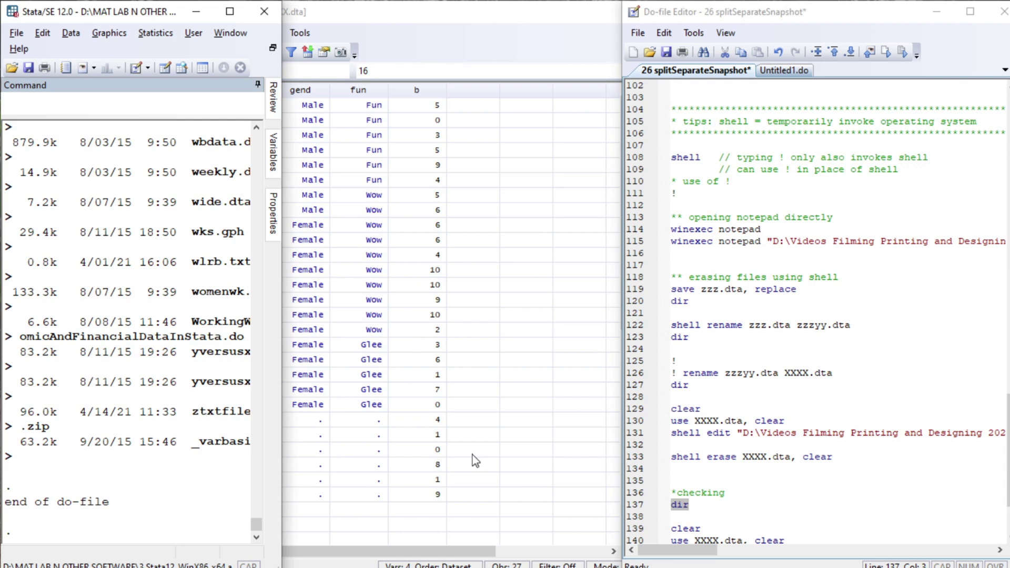
left_click(709, 517)
scroll(709, 516, "down", 1)
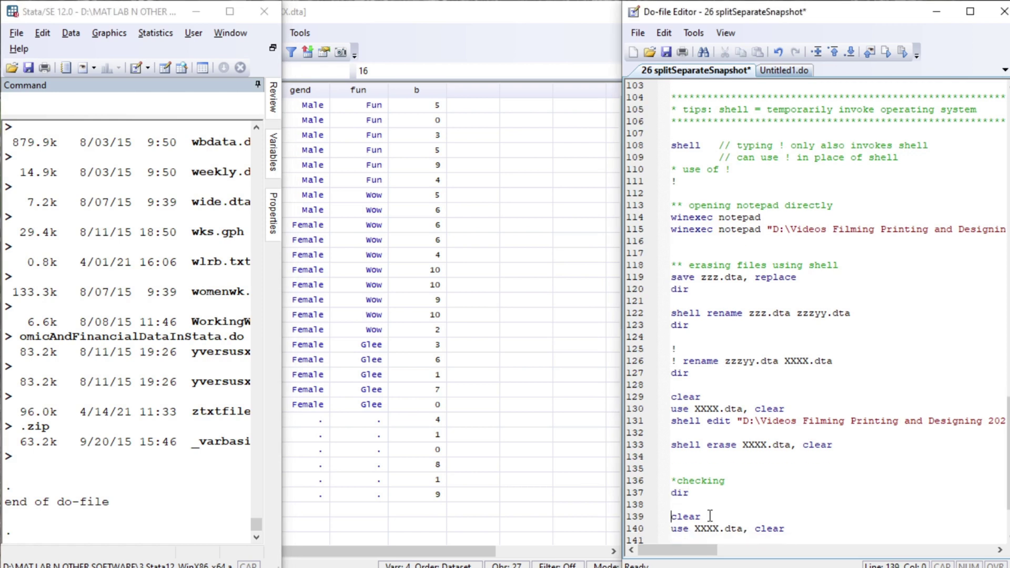
double_click(710, 516)
key("ctrl+d")
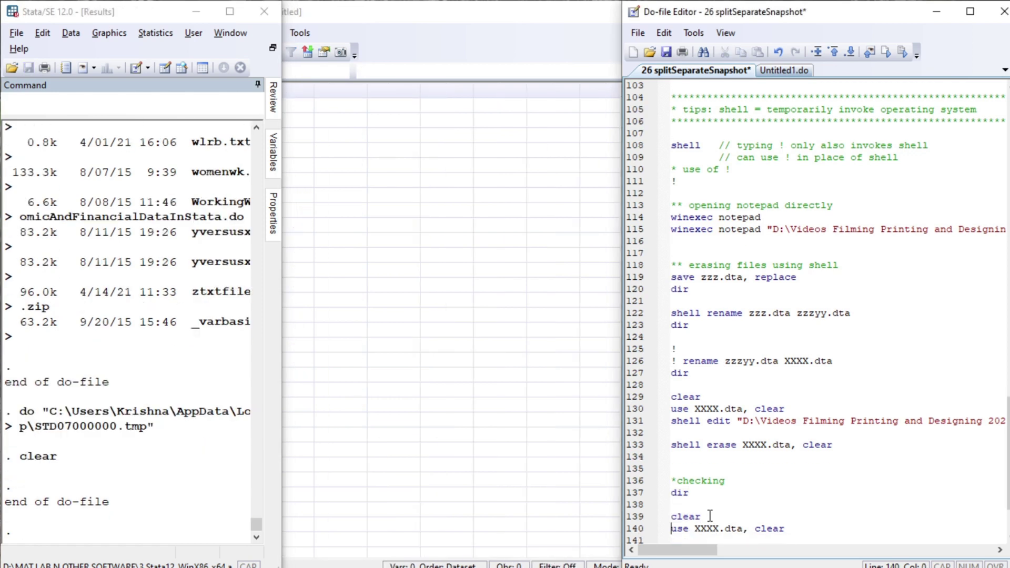
key("shift+End")
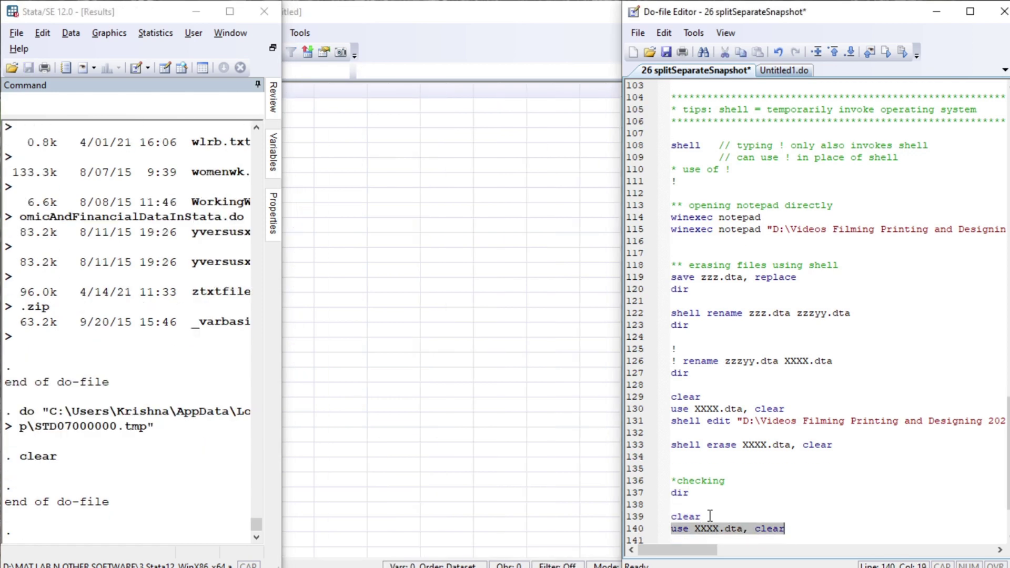
key("ctrl+d")
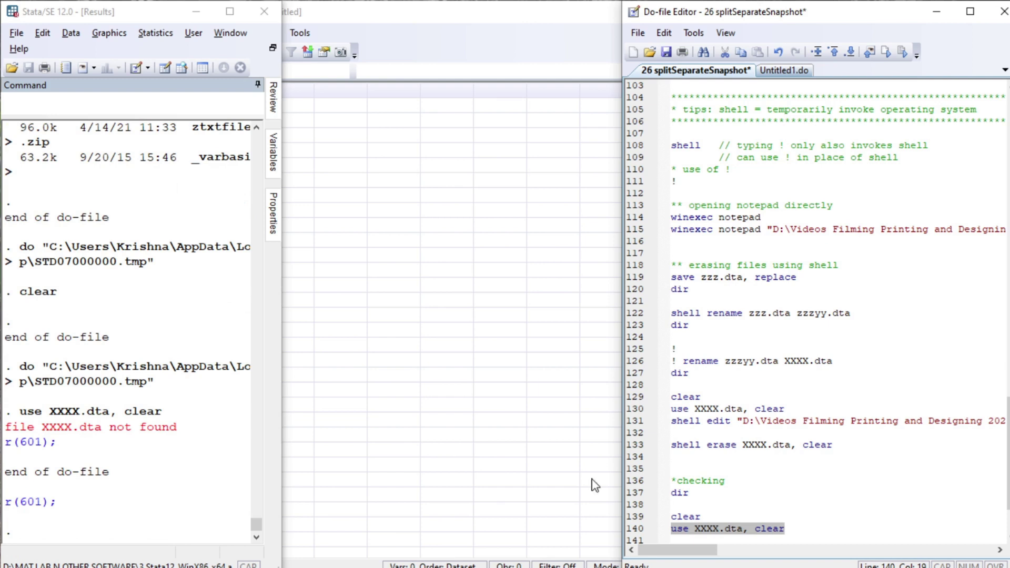
Step: Go to the end of the do-file to show the THANK YOU banner
left_click(713, 504)
key("Down")
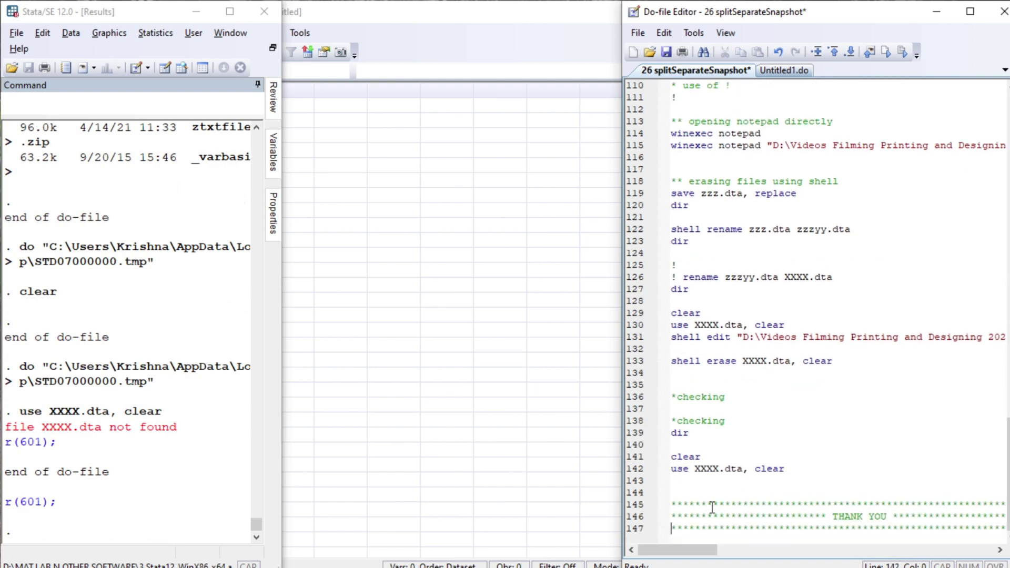
key("ctrl+End")
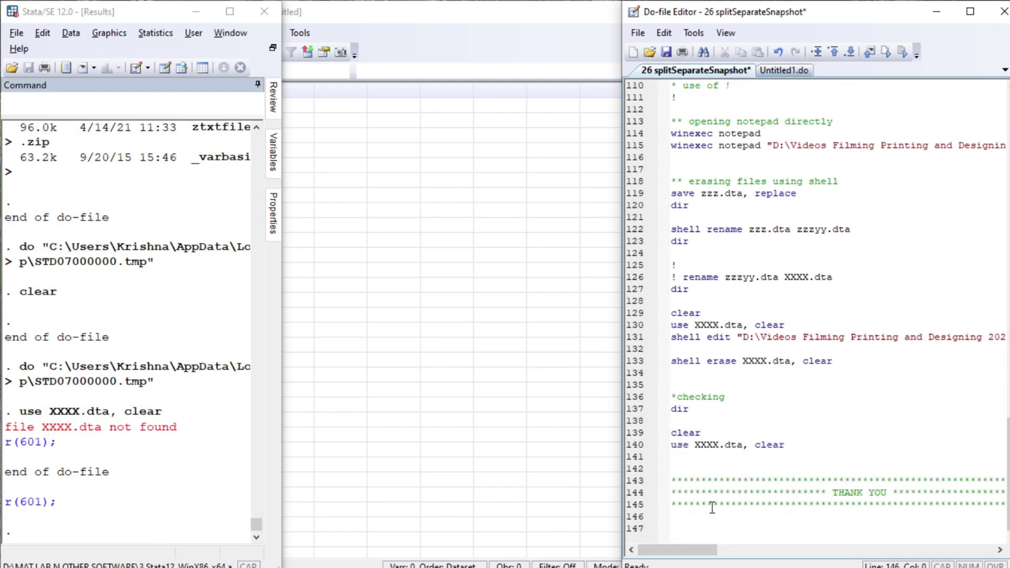